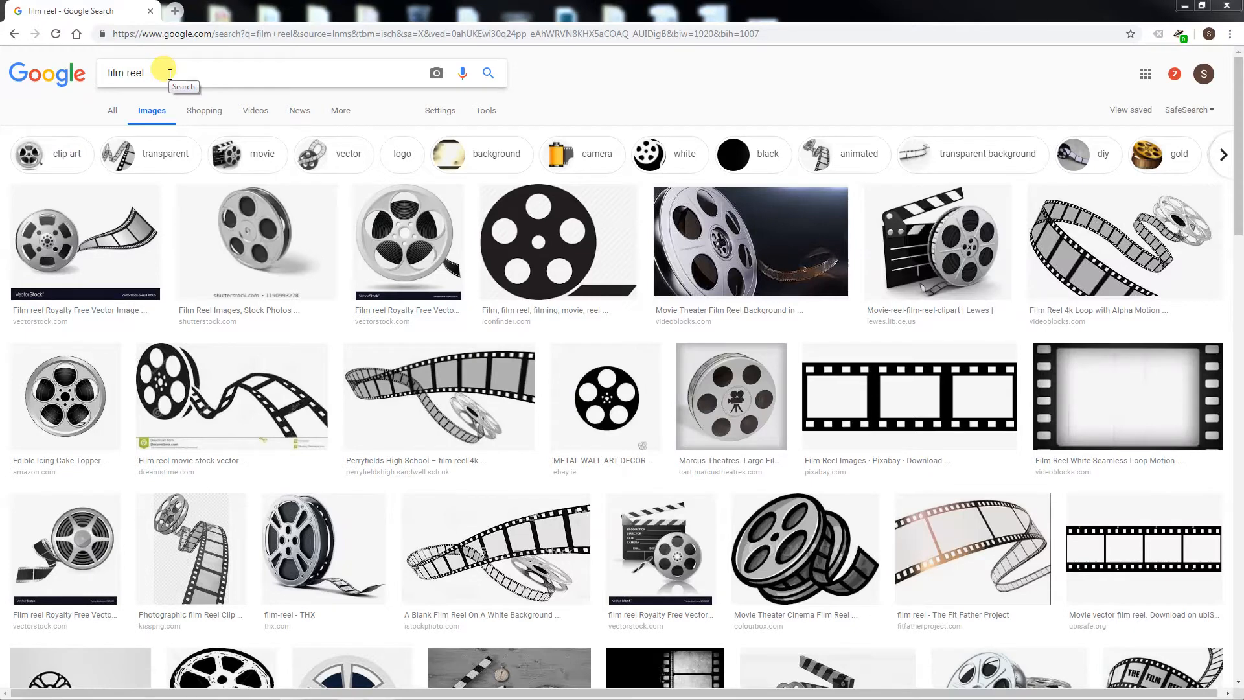
Step: Search images for "film reel 35mm" and enlarge the Back To The Future film strip picture
{"action": "left_click", "coordinate": [169, 74]}
{"action": "type", "text": "35mm"}
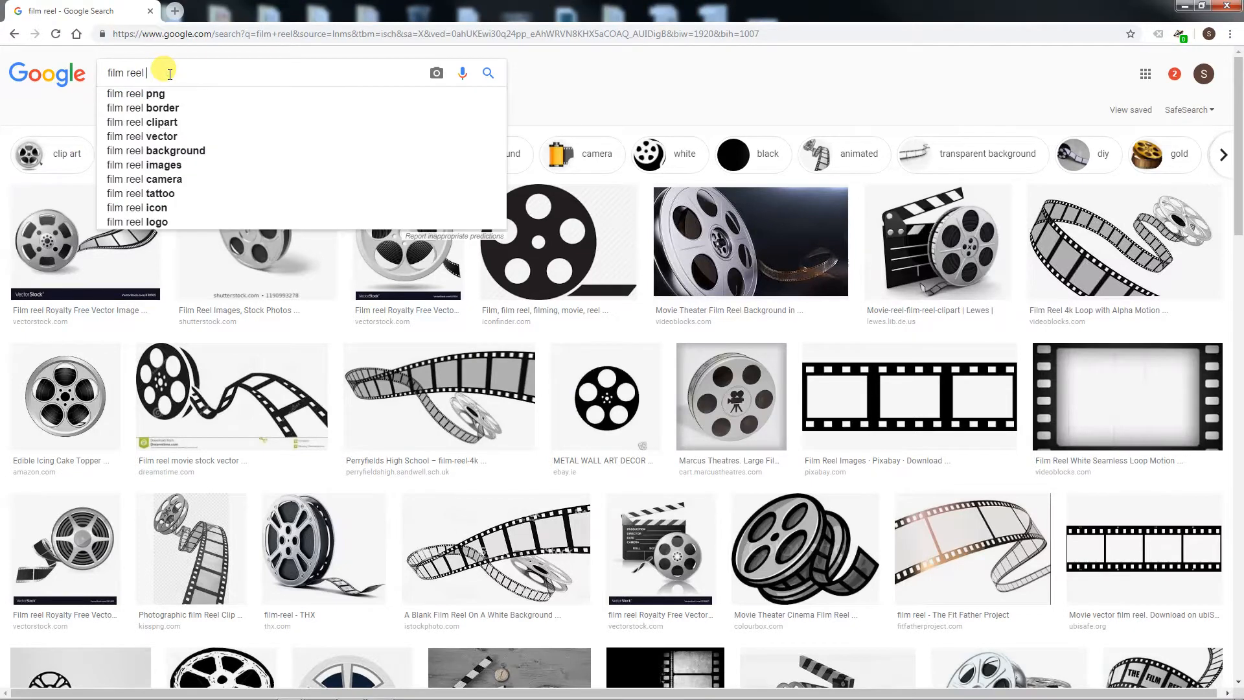
{"action": "key", "text": "Return"}
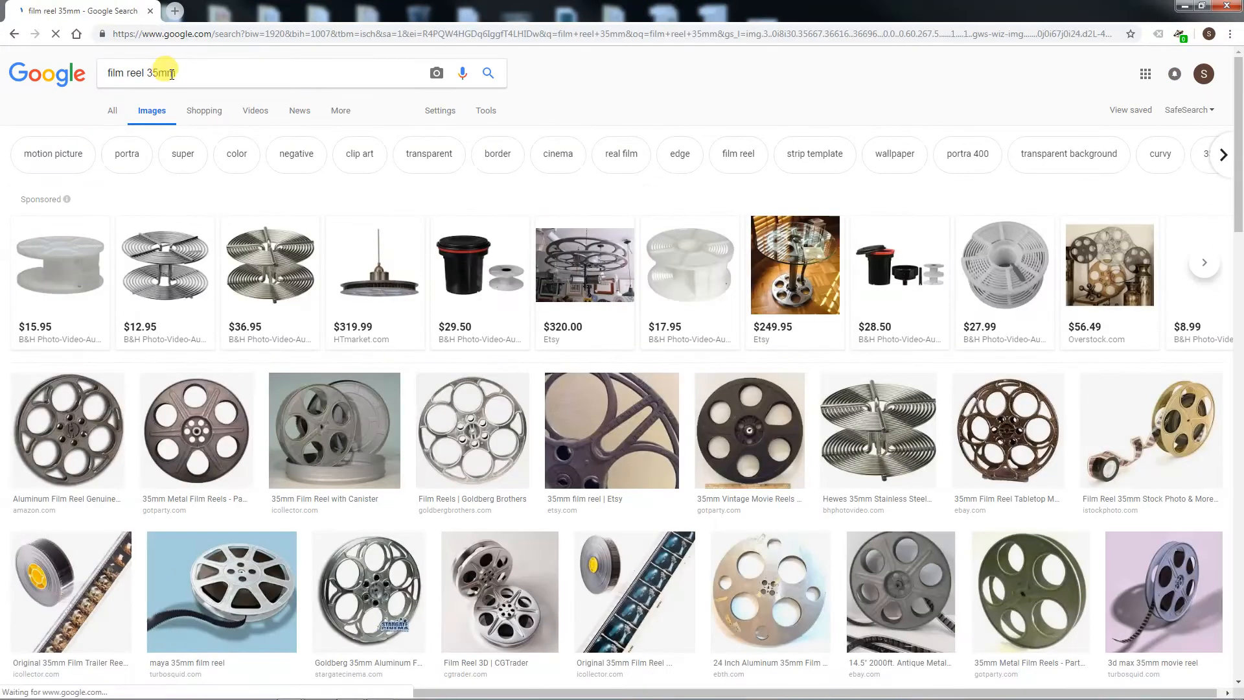
{"action": "left_click", "coordinate": [629, 550]}
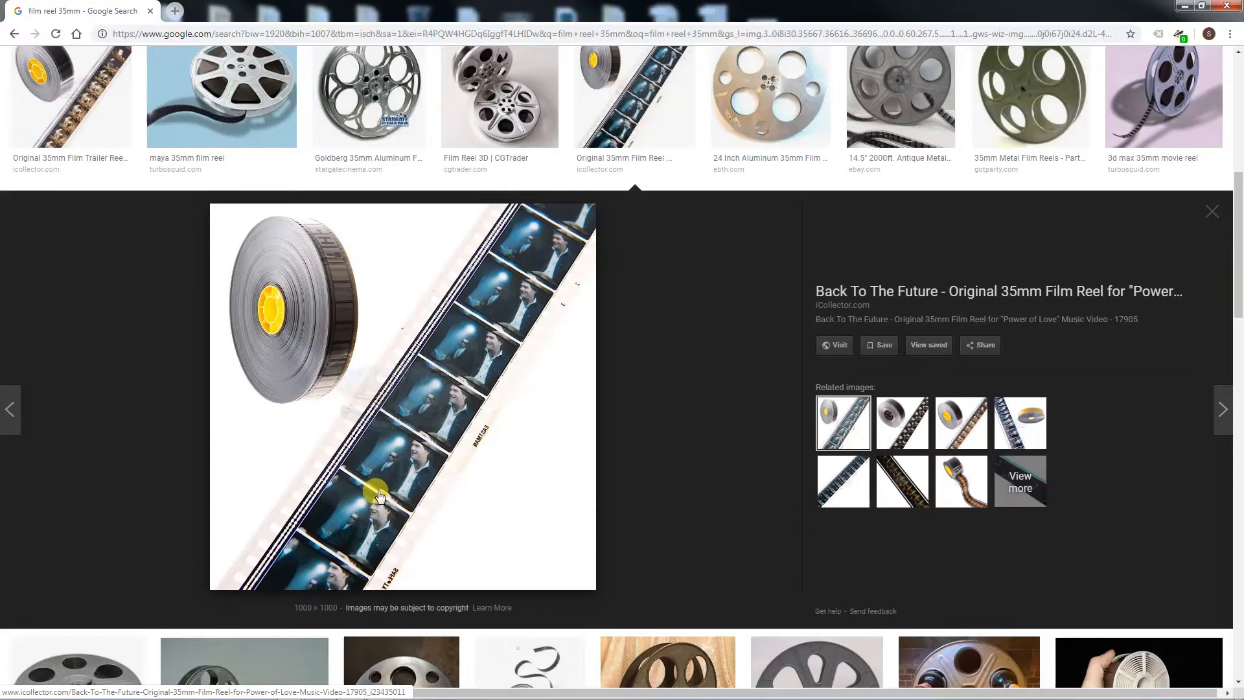
{"action": "scroll", "coordinate": [379, 499], "scroll_direction": "up", "scroll_amount": 3}
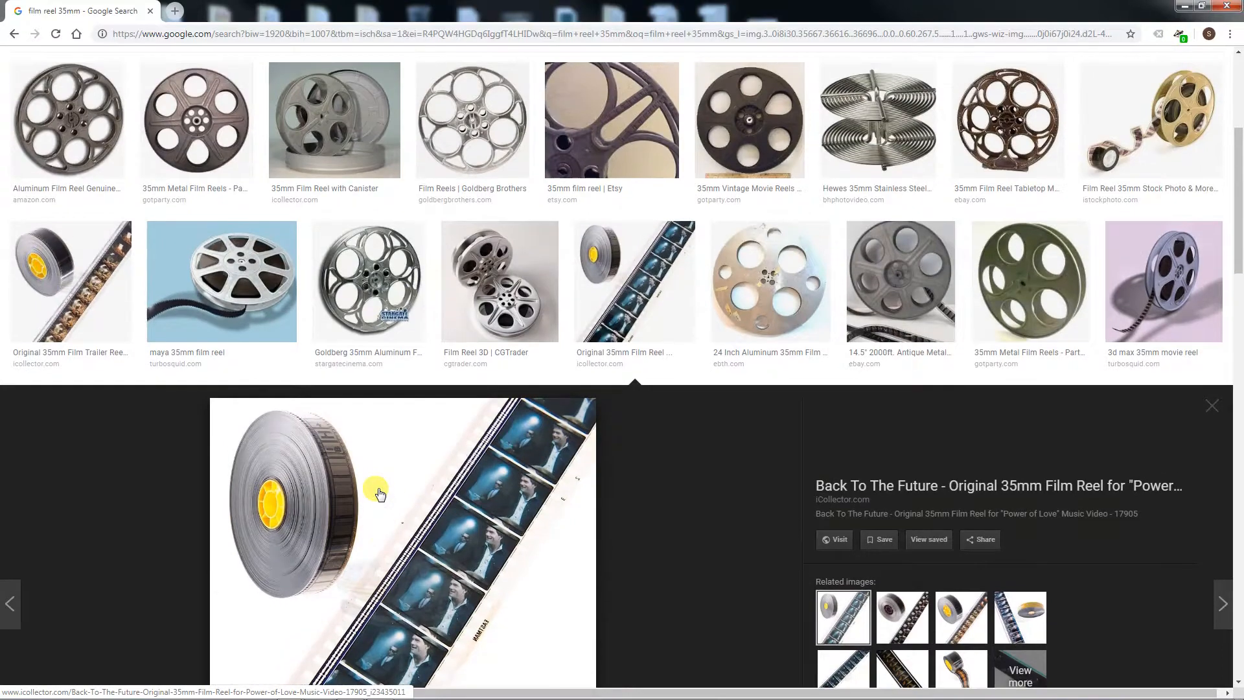
Step: Replace the image search query with "camera aperture" and run the search
{"action": "scroll", "coordinate": [379, 494], "scroll_direction": "up", "scroll_amount": 5}
{"action": "left_click_drag", "start_coordinate": [188, 73], "coordinate": [17, 59]}
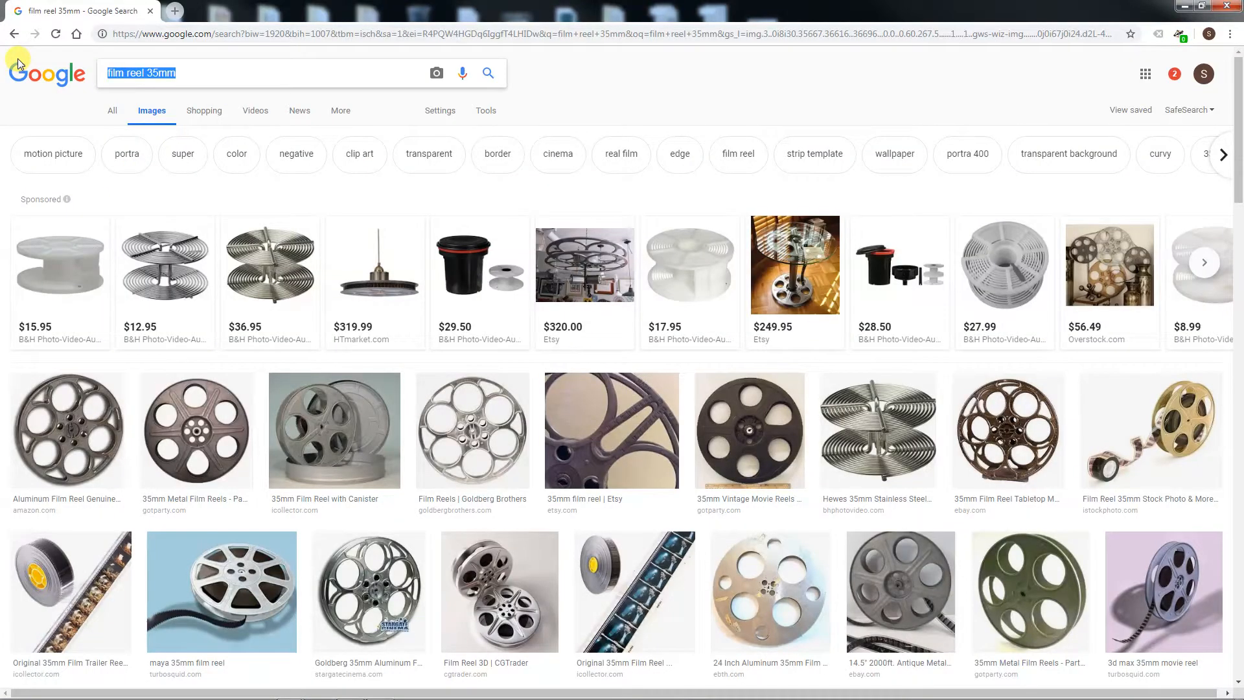
{"action": "type", "text": "projector"}
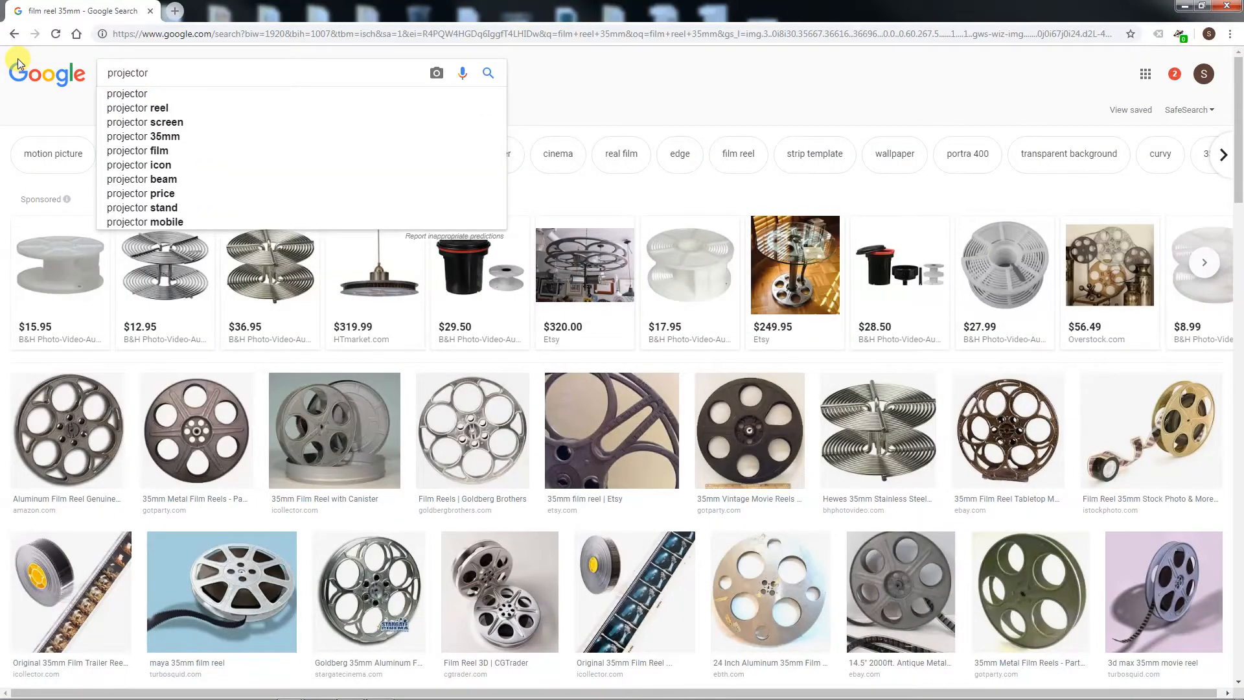
{"action": "key", "text": "BackSpace"}
{"action": "key", "text": "BackSpace"}
{"action": "key", "text": "BackSpace"}
{"action": "key", "text": "BackSpace"}
{"action": "key", "text": "BackSpace"}
{"action": "key", "text": "BackSpace"}
{"action": "key", "text": "BackSpace"}
{"action": "key", "text": "BackSpace"}
{"action": "key", "text": "BackSpace"}
{"action": "type", "text": "camera "}
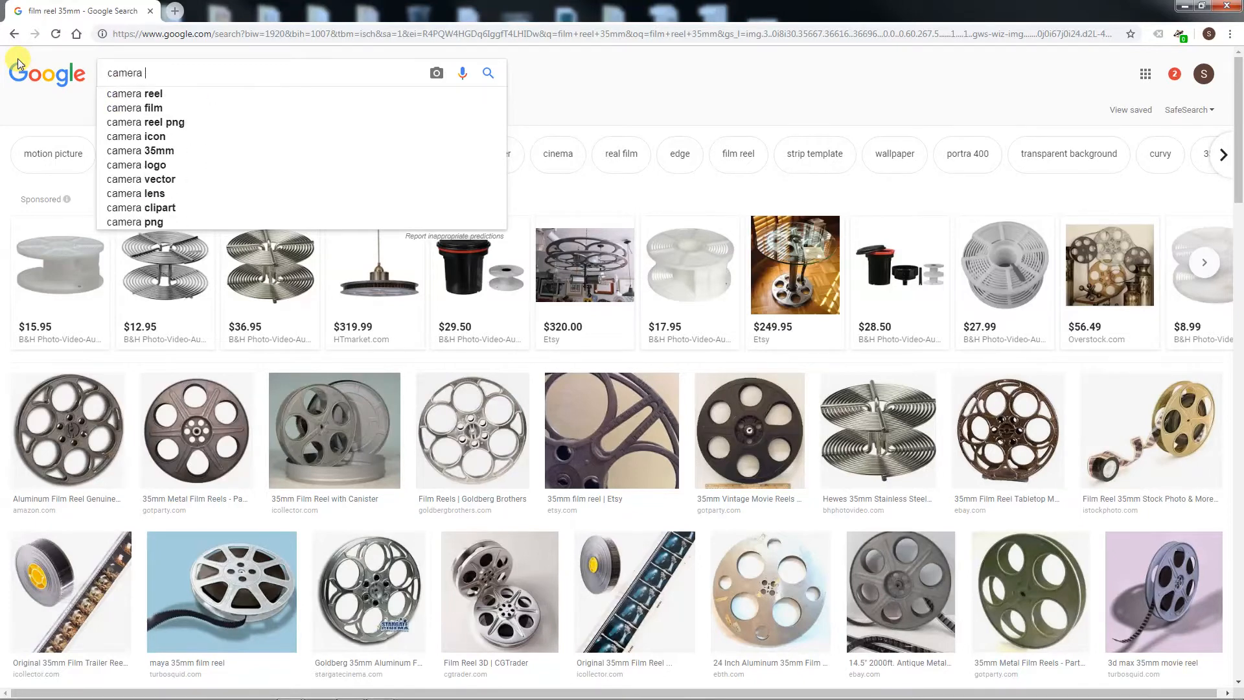
{"action": "type", "text": "aperature"}
{"action": "key", "text": "Return"}
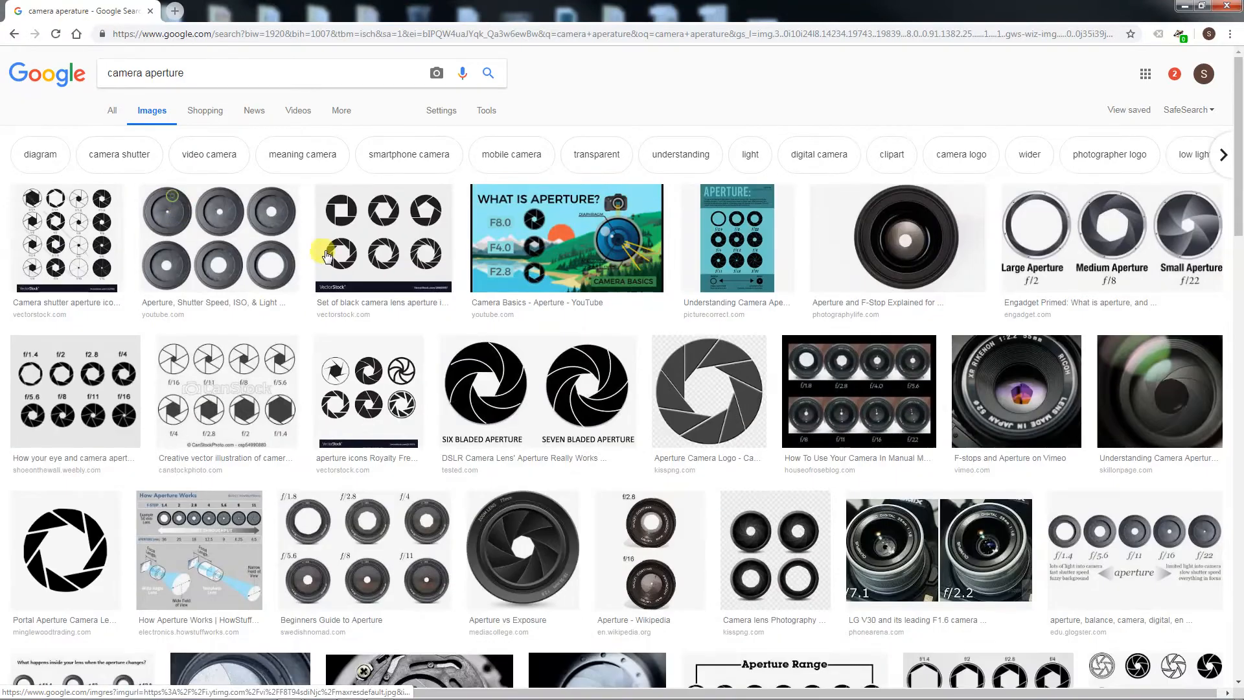
Step: Enlarge the "How Aperture Works" diagram and look through the other aperture images
{"action": "left_click", "coordinate": [179, 568]}
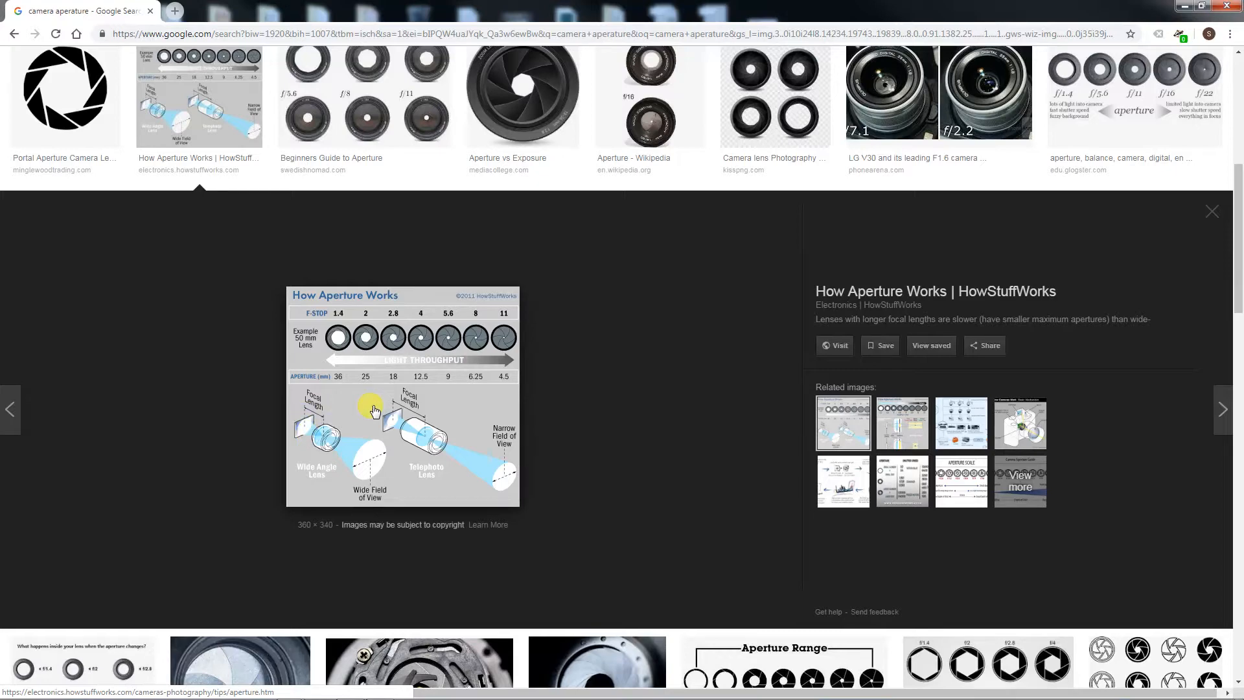
{"action": "scroll", "coordinate": [472, 452], "scroll_direction": "down", "scroll_amount": 5}
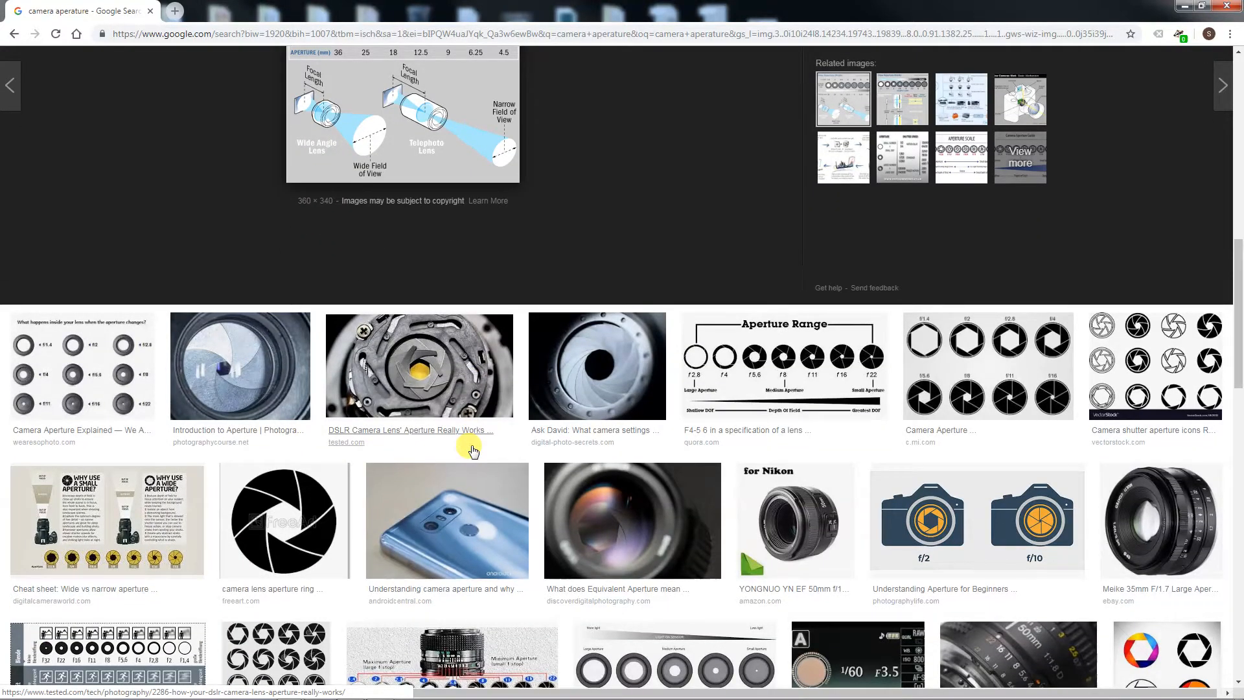
{"action": "scroll", "coordinate": [472, 451], "scroll_direction": "up", "scroll_amount": 10}
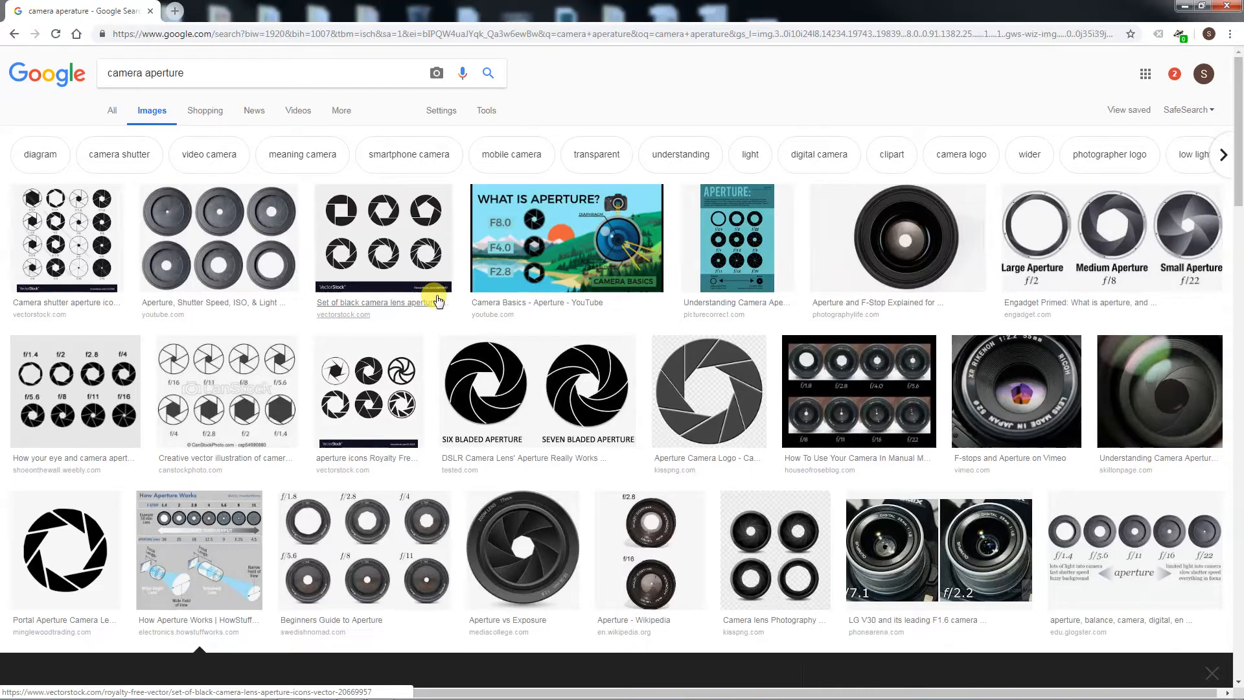
{"action": "triple_click", "coordinate": [241, 80]}
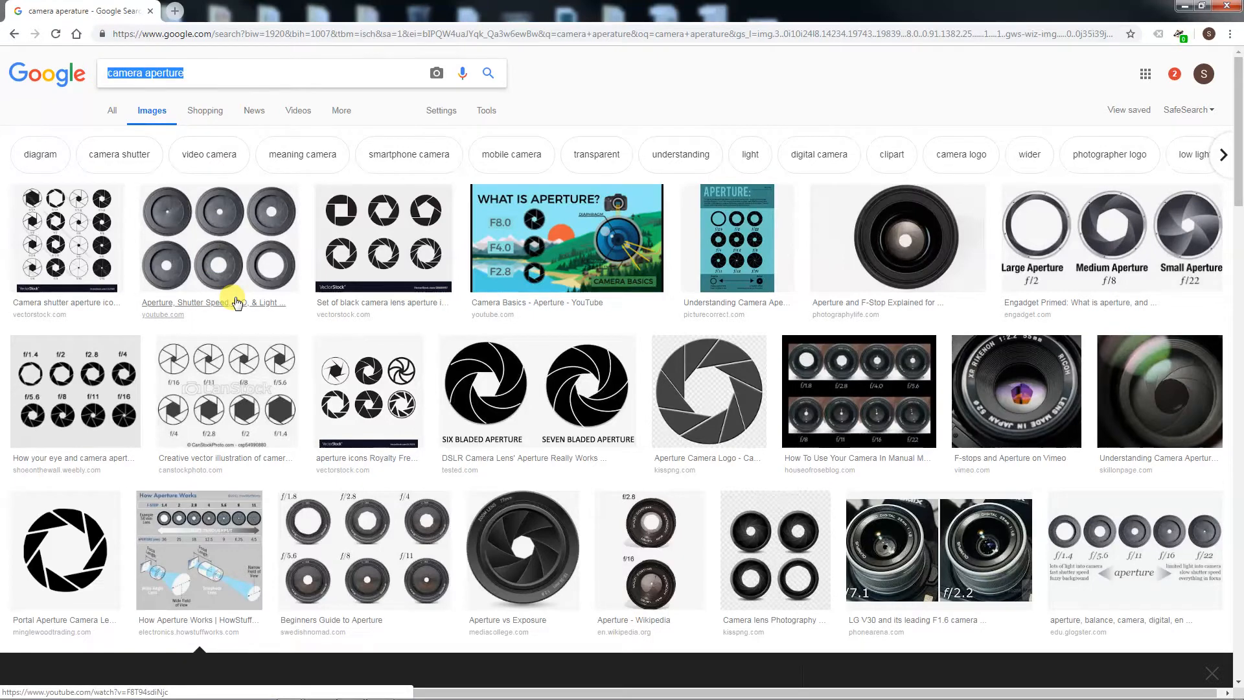
Step: Switch to Adobe Animate, deselect the blue ball on the stage and show the document's properties
{"action": "mouse_move", "coordinate": [214, 691]}
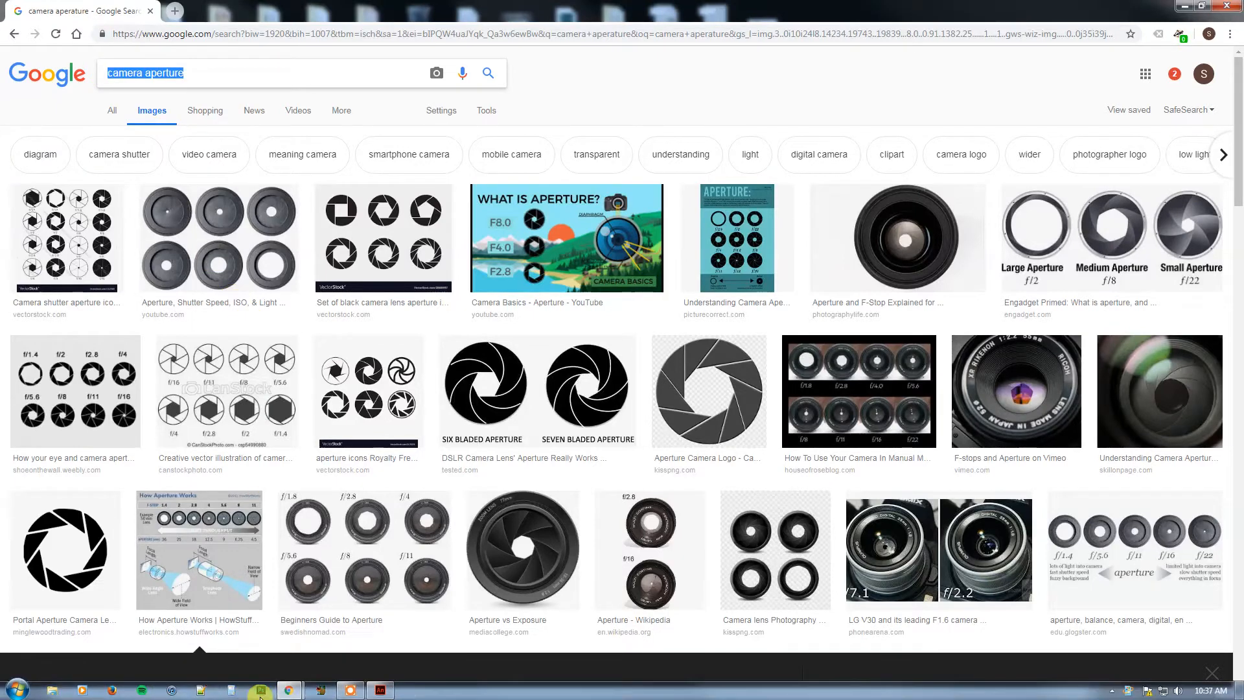
{"action": "left_click", "coordinate": [381, 691]}
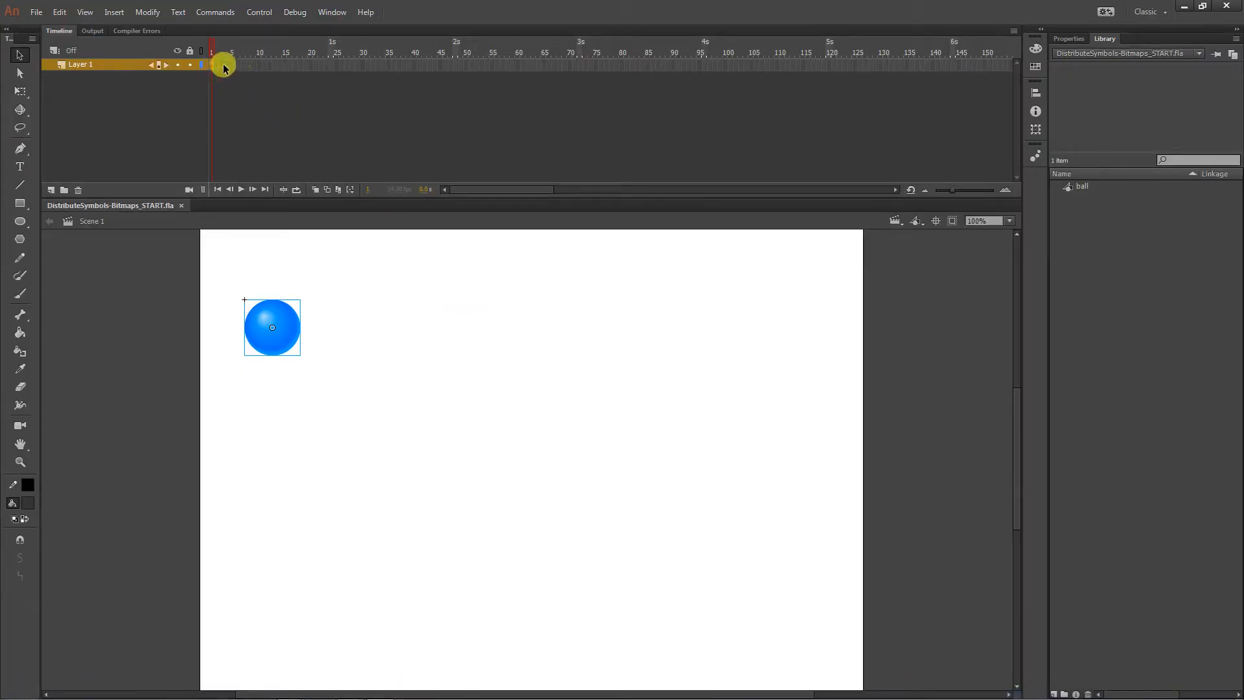
{"action": "left_click_drag", "start_coordinate": [223, 68], "coordinate": [510, 70]}
{"action": "left_click", "coordinate": [942, 309]}
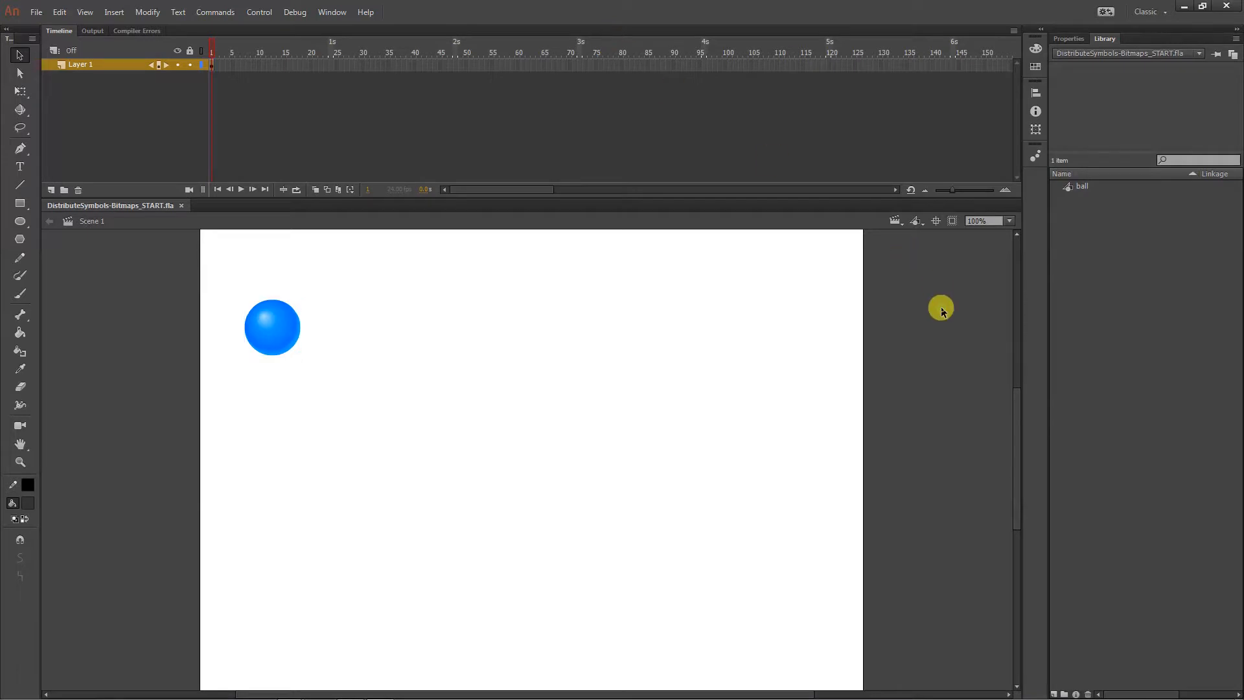
{"action": "left_click", "coordinate": [1052, 39]}
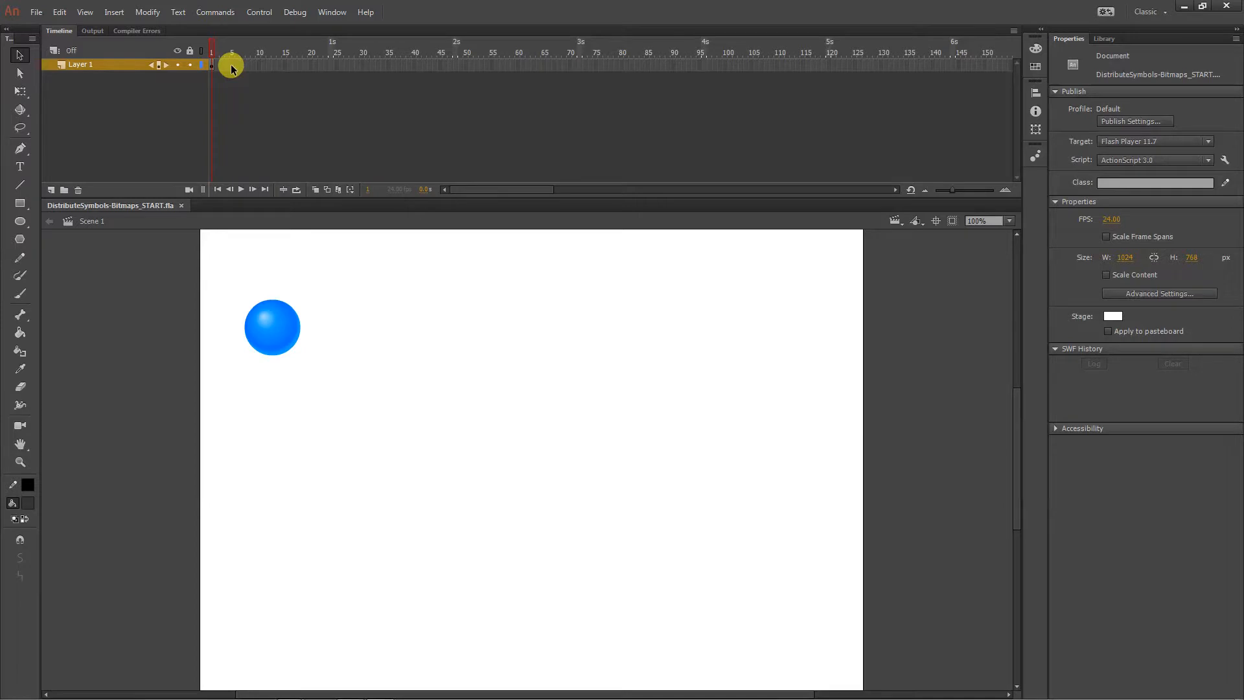
Step: Create a new ActionScript 3.0 document 1200 px wide and 700 px high
{"action": "left_click", "coordinate": [46, 14]}
{"action": "left_click", "coordinate": [49, 26]}
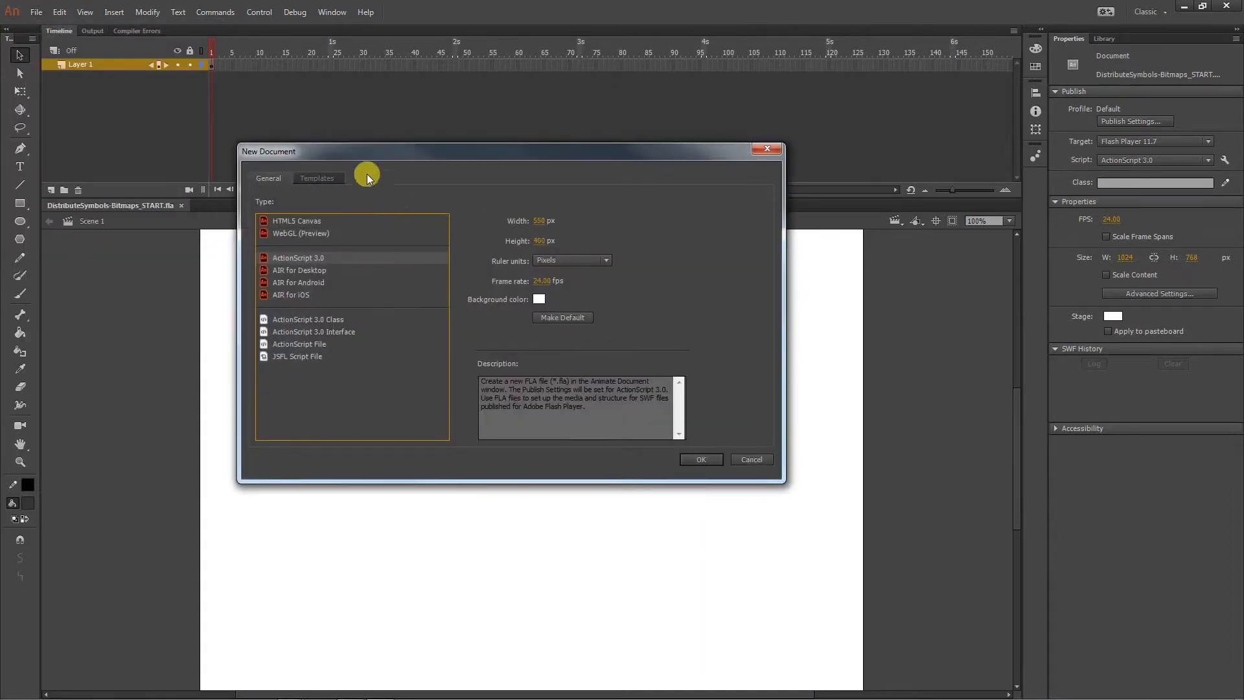
{"action": "left_click_drag", "start_coordinate": [375, 153], "coordinate": [403, 133]}
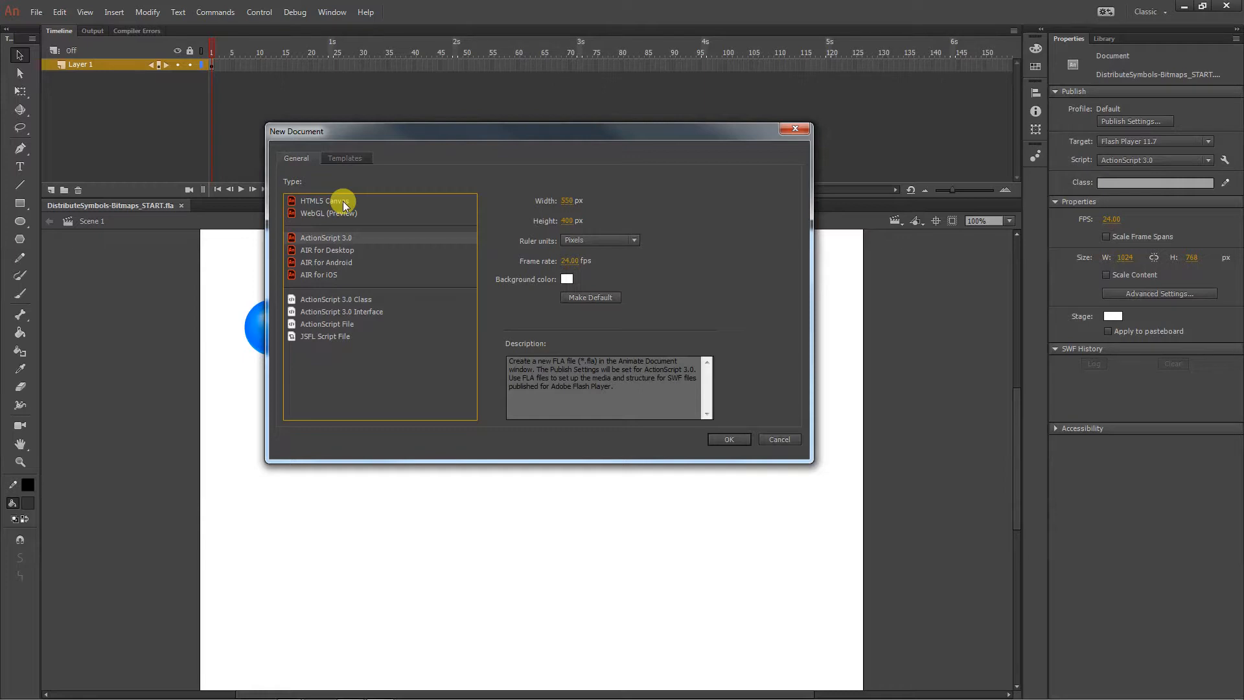
{"action": "left_click", "coordinate": [565, 200]}
{"action": "type", "text": "1200"}
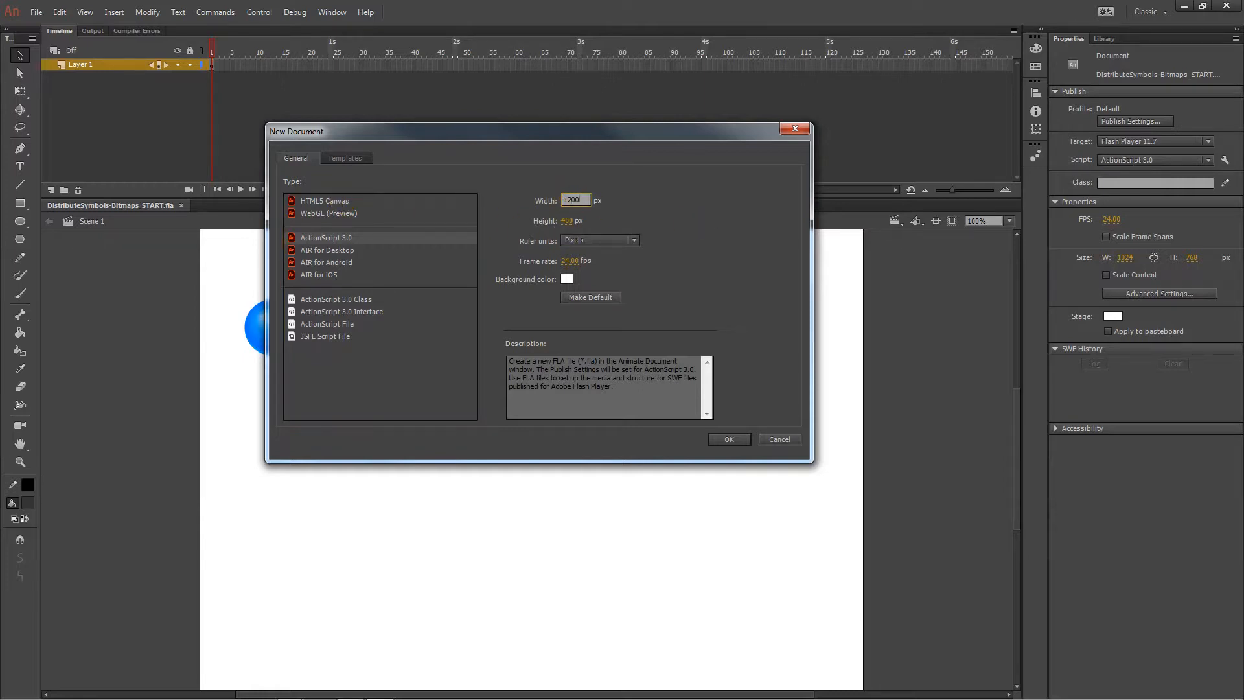
{"action": "left_click", "coordinate": [574, 221]}
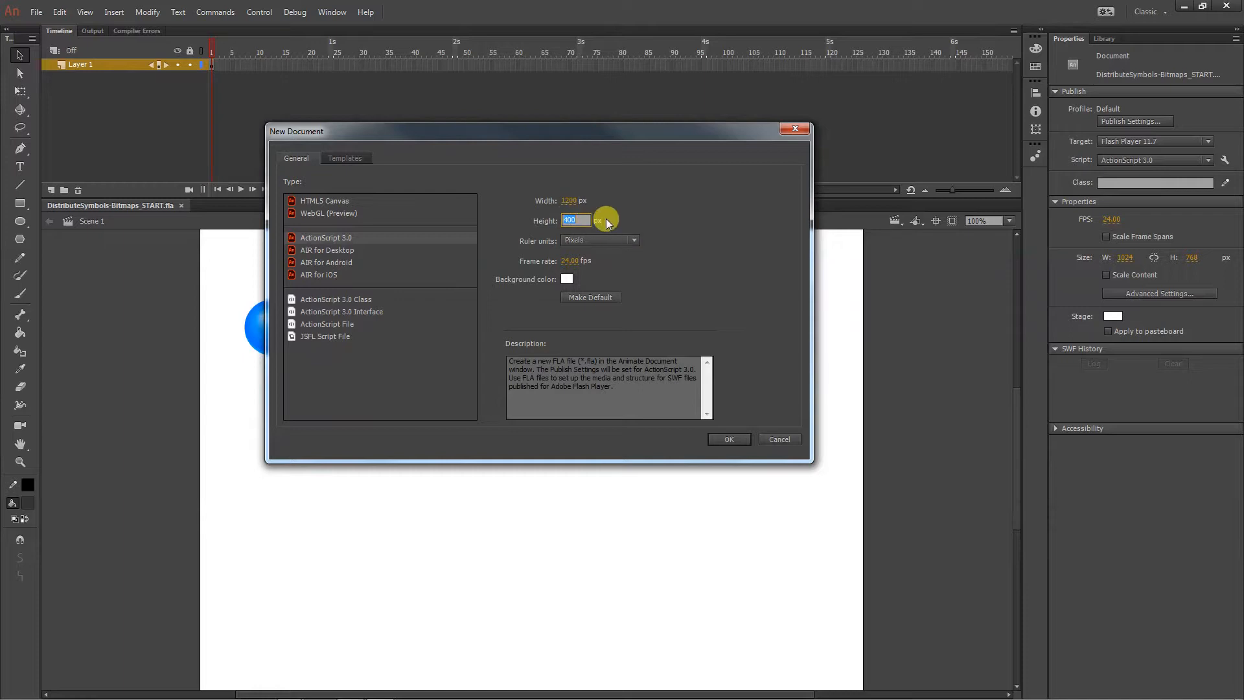
{"action": "type", "text": "800"}
{"action": "key", "text": "BackSpace"}
{"action": "key", "text": "BackSpace"}
{"action": "key", "text": "BackSpace"}
{"action": "type", "text": "700"}
{"action": "left_click", "coordinate": [735, 436]}
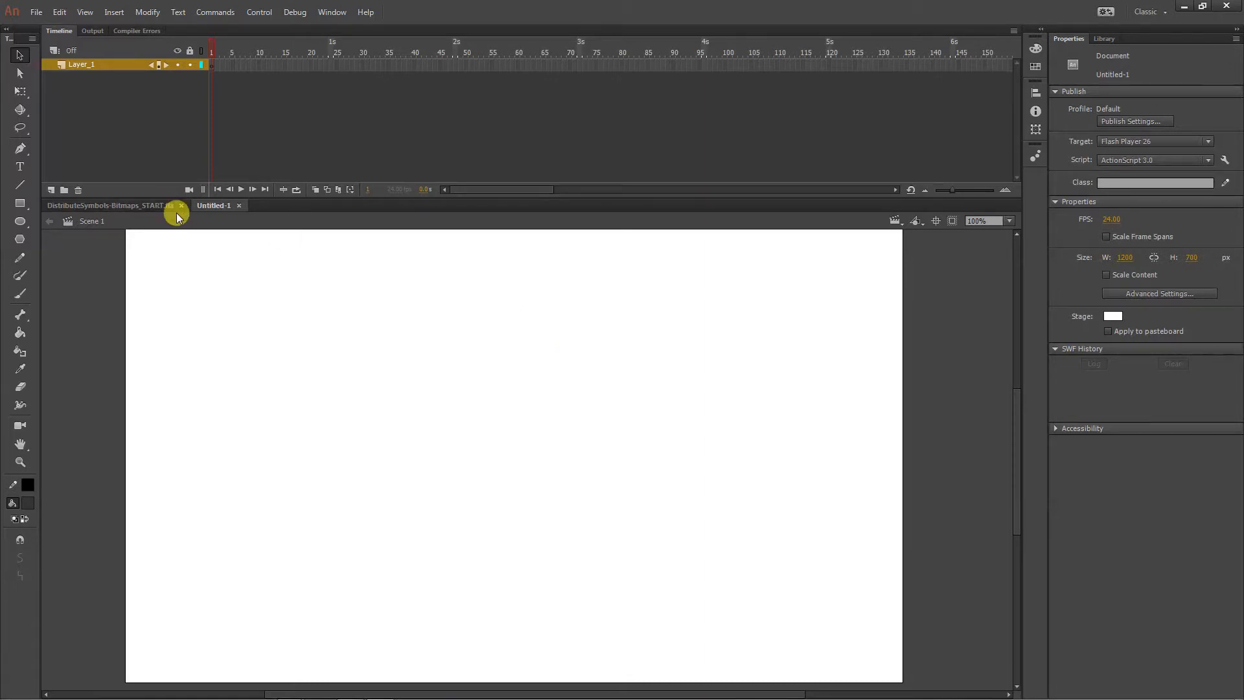
Step: Set the PolyStar tool to draw a star with six sides
{"action": "left_click", "coordinate": [18, 241]}
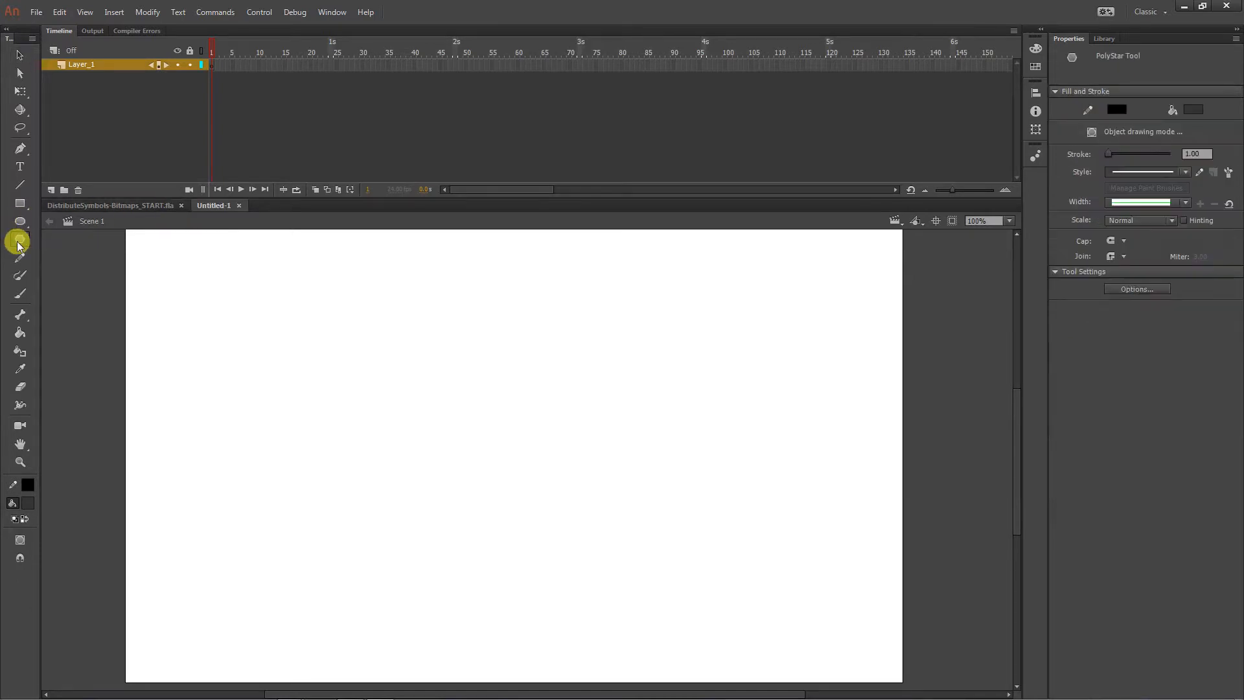
{"action": "left_click", "coordinate": [1129, 290]}
{"action": "left_click", "coordinate": [640, 326]}
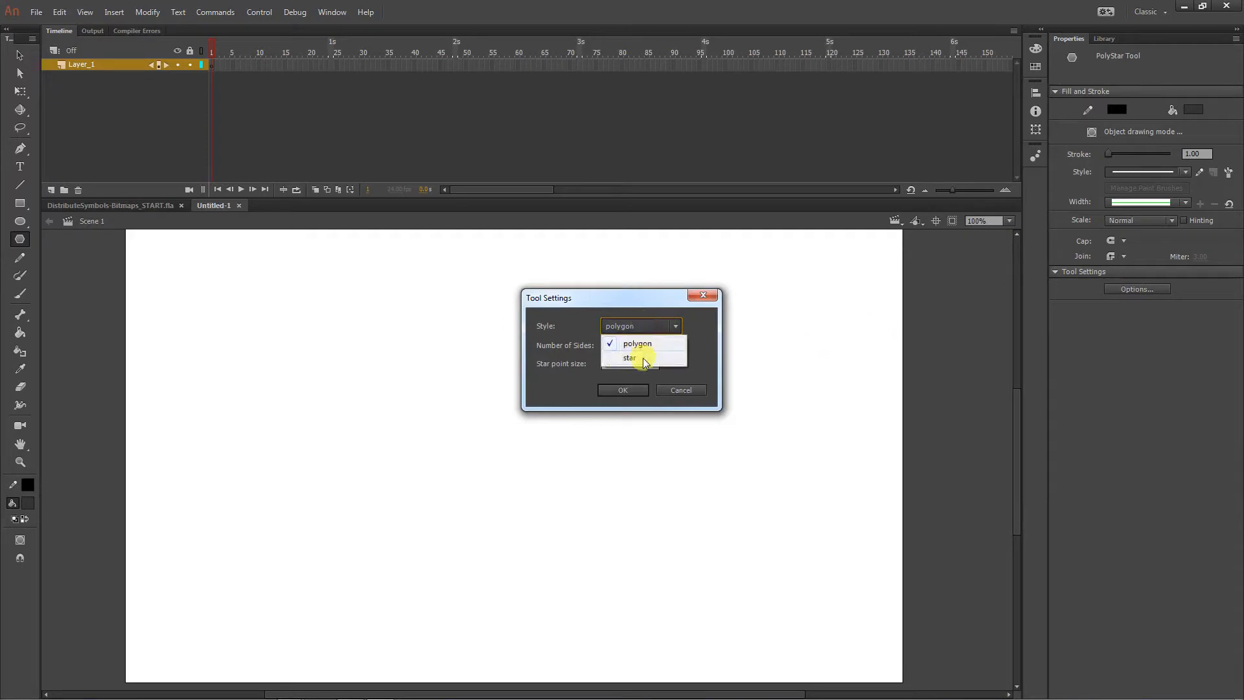
{"action": "left_click", "coordinate": [630, 357]}
{"action": "left_click", "coordinate": [625, 345]}
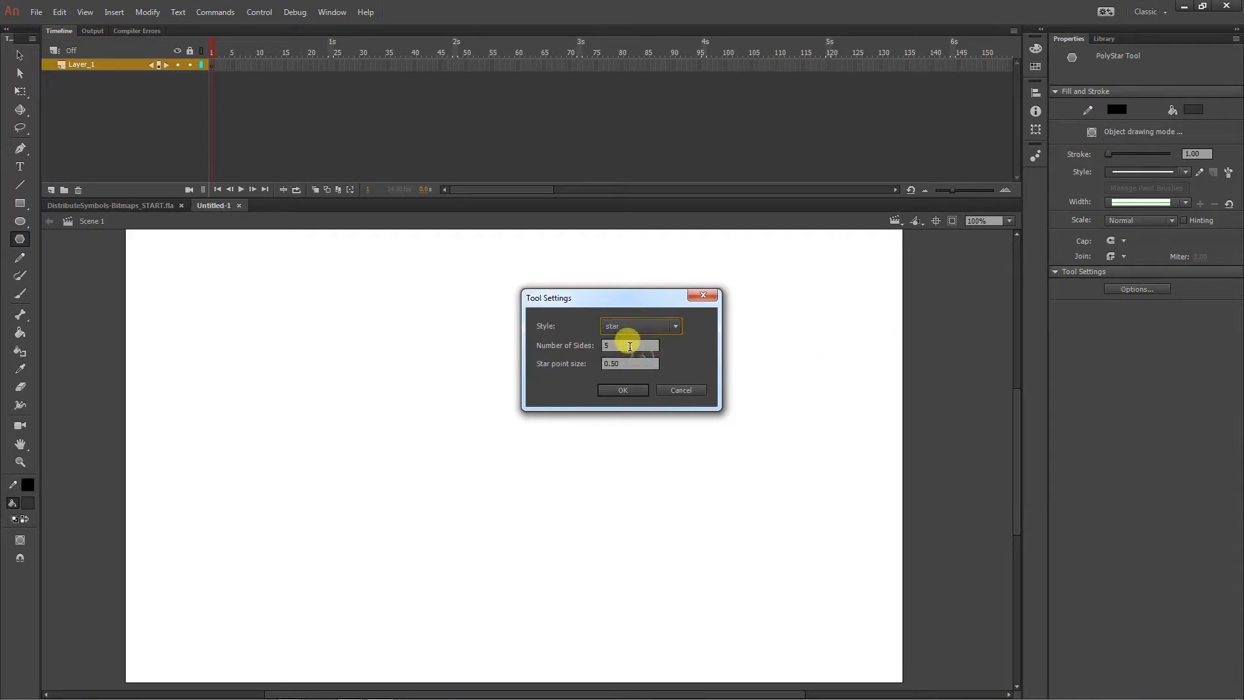
{"action": "left_click", "coordinate": [624, 388]}
Step: Choose a light blue stroke colour and a dark green fill colour for the star
{"action": "left_click", "coordinate": [27, 485]}
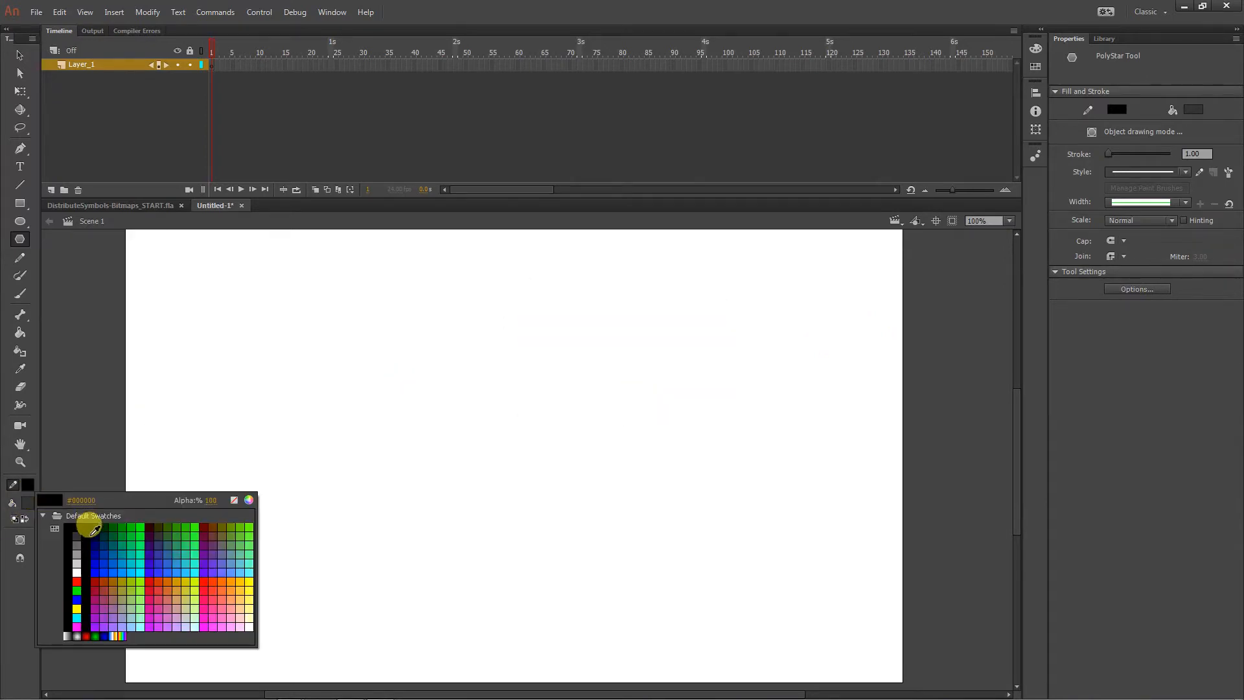
{"action": "left_click", "coordinate": [190, 563]}
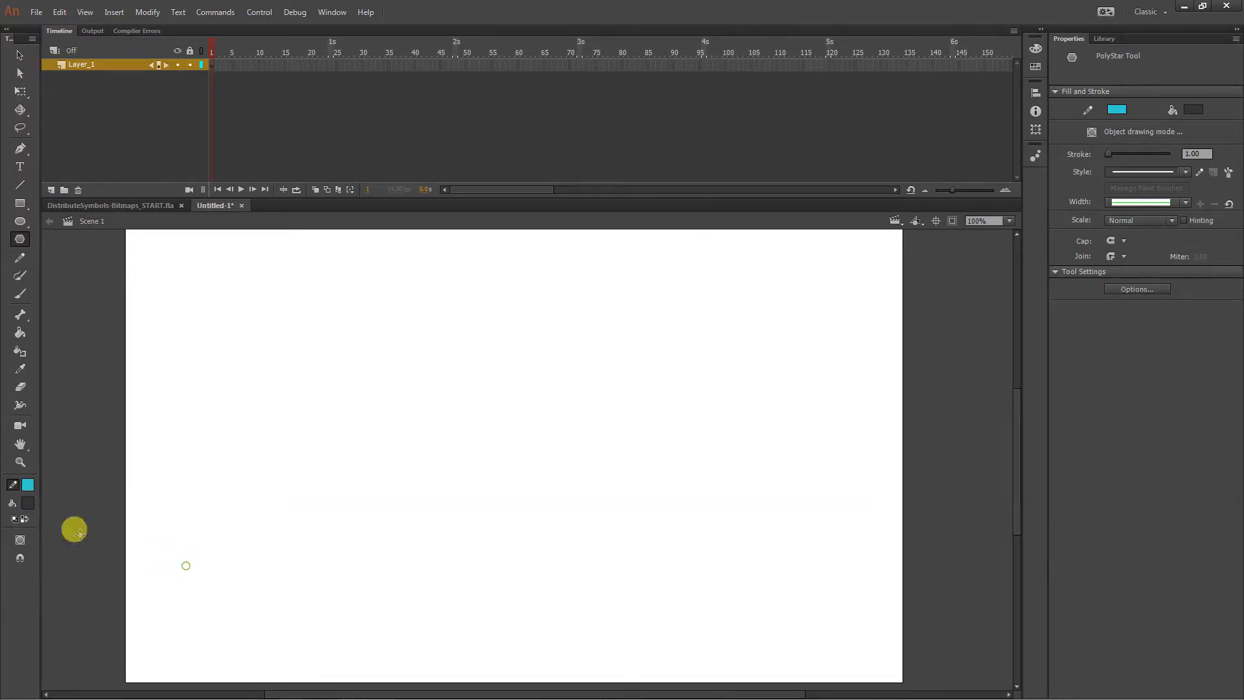
{"action": "left_click", "coordinate": [30, 501]}
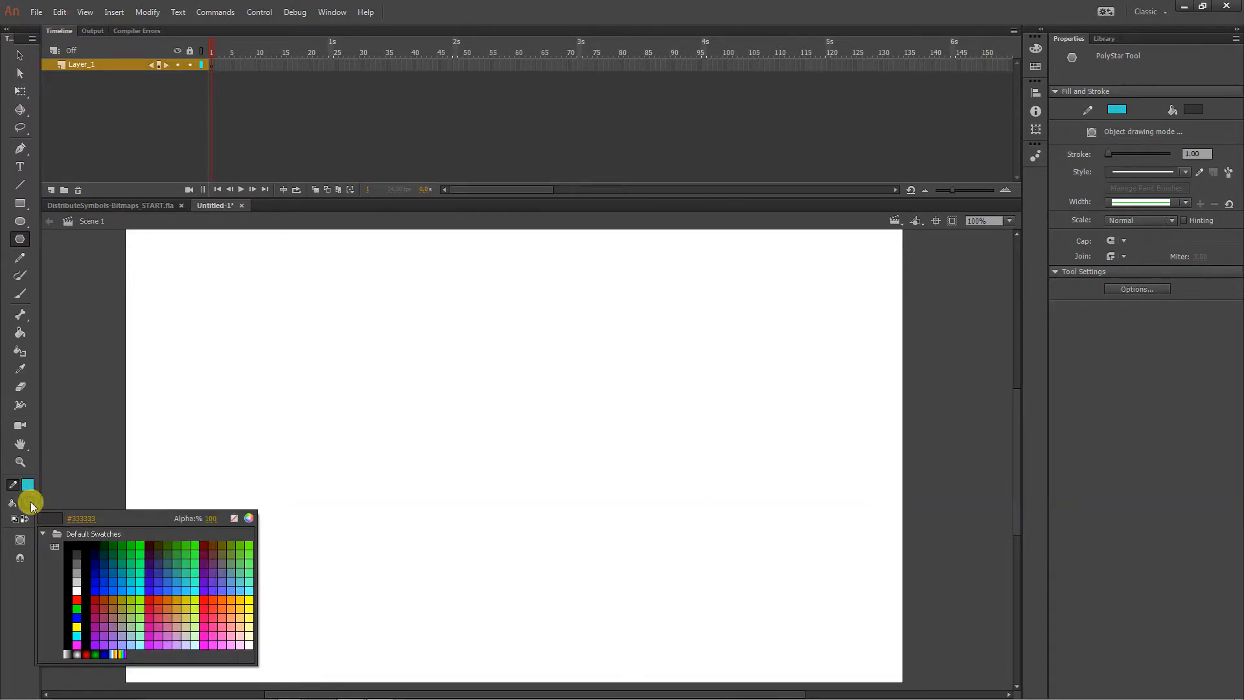
{"action": "left_click", "coordinate": [123, 558]}
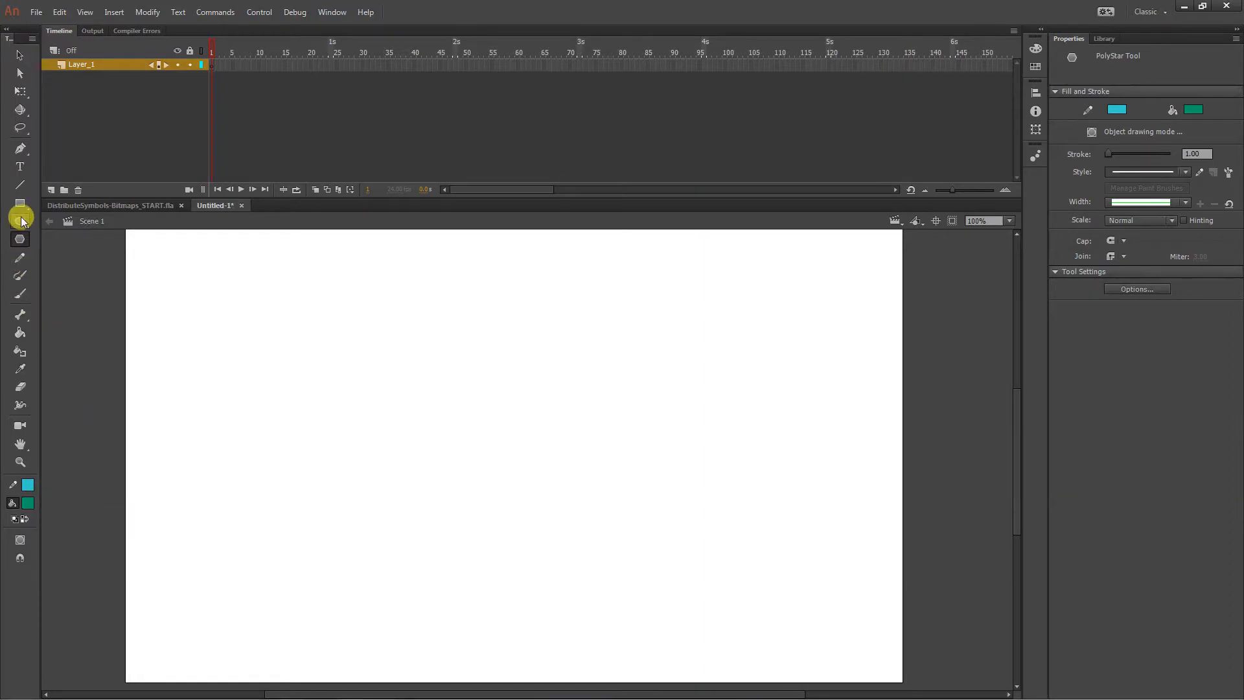
Step: Turn on object drawing mode and draw a star about 175 by 152 px near the stage's left edge
{"action": "left_click", "coordinate": [22, 538]}
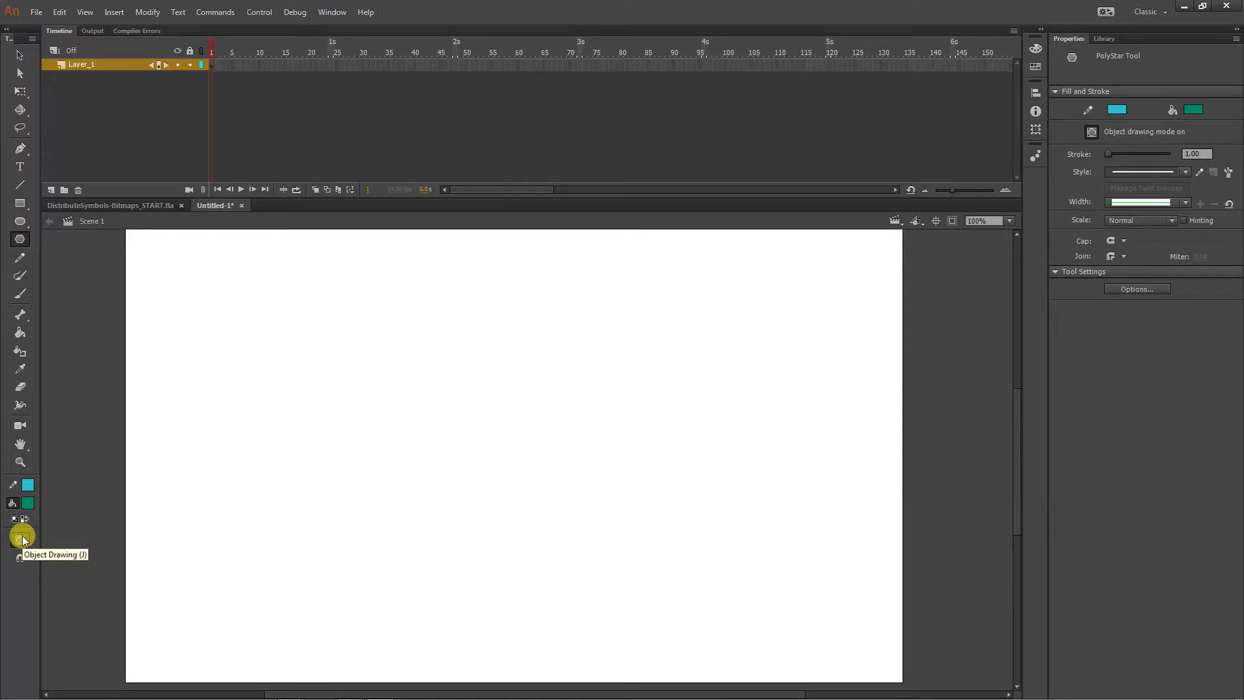
{"action": "left_click_drag", "start_coordinate": [229, 378], "coordinate": [278, 405]}
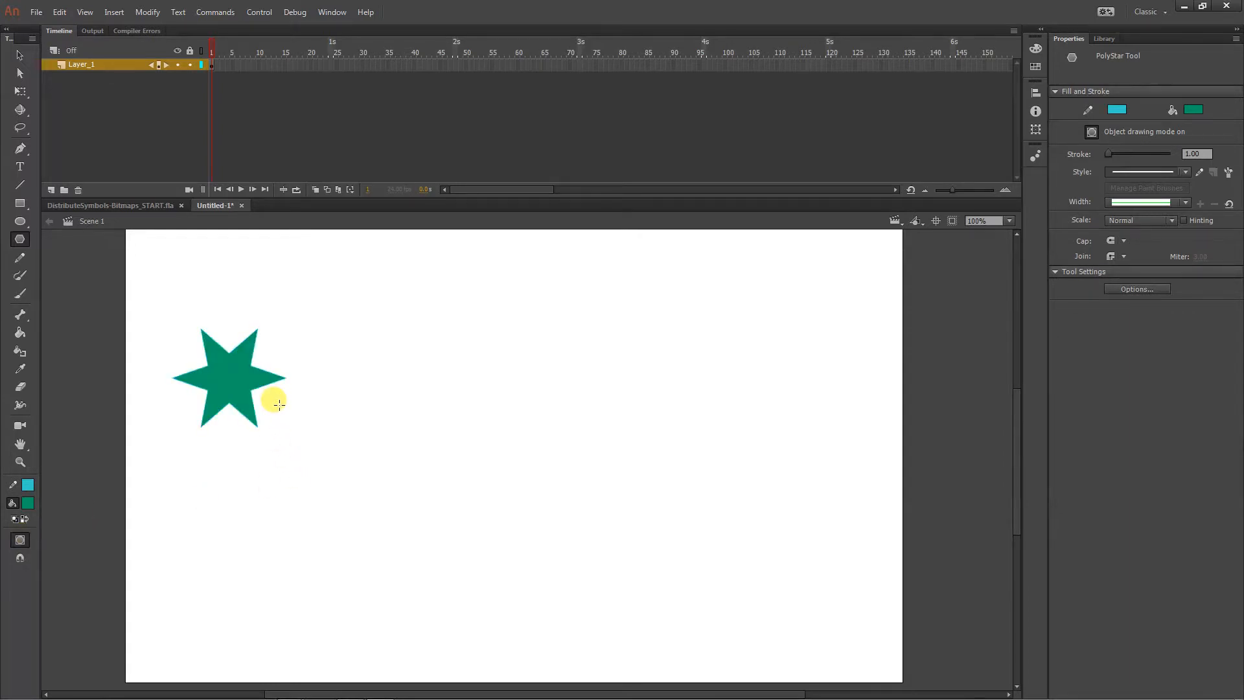
Step: Set the star's stroke size to 5, then deselect it
{"action": "key", "text": "v"}
{"action": "left_click", "coordinate": [249, 385]}
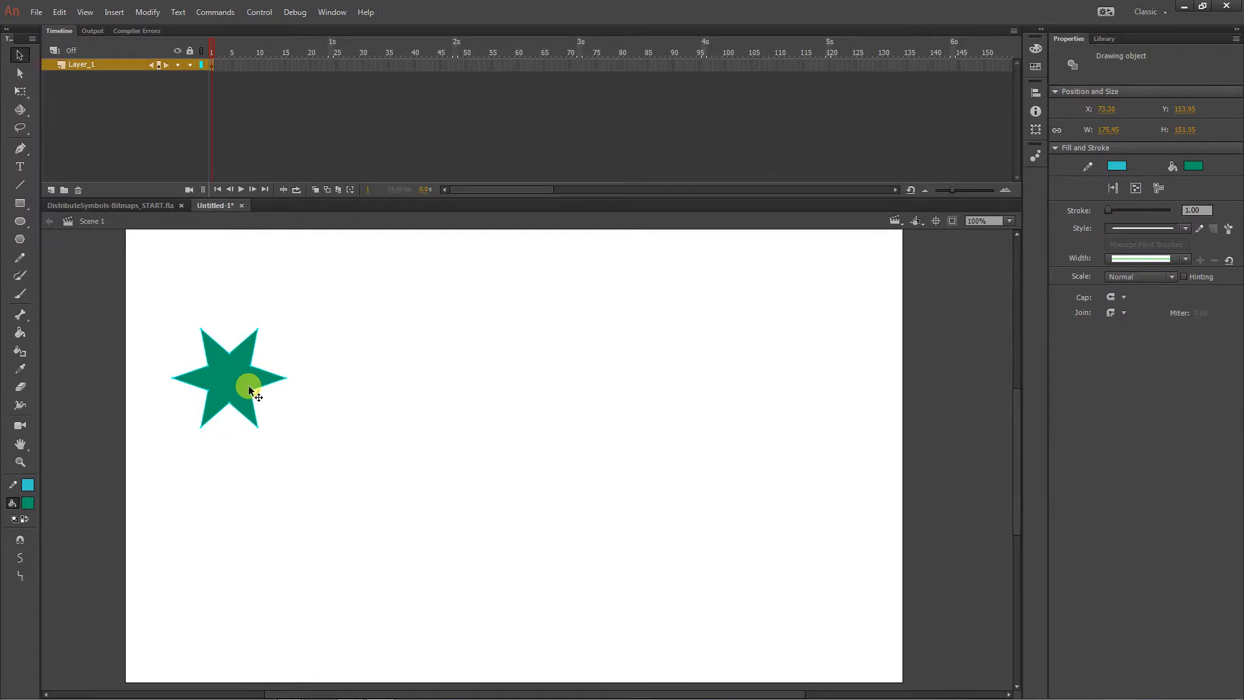
{"action": "left_click", "coordinate": [1158, 210]}
{"action": "key", "text": "Return"}
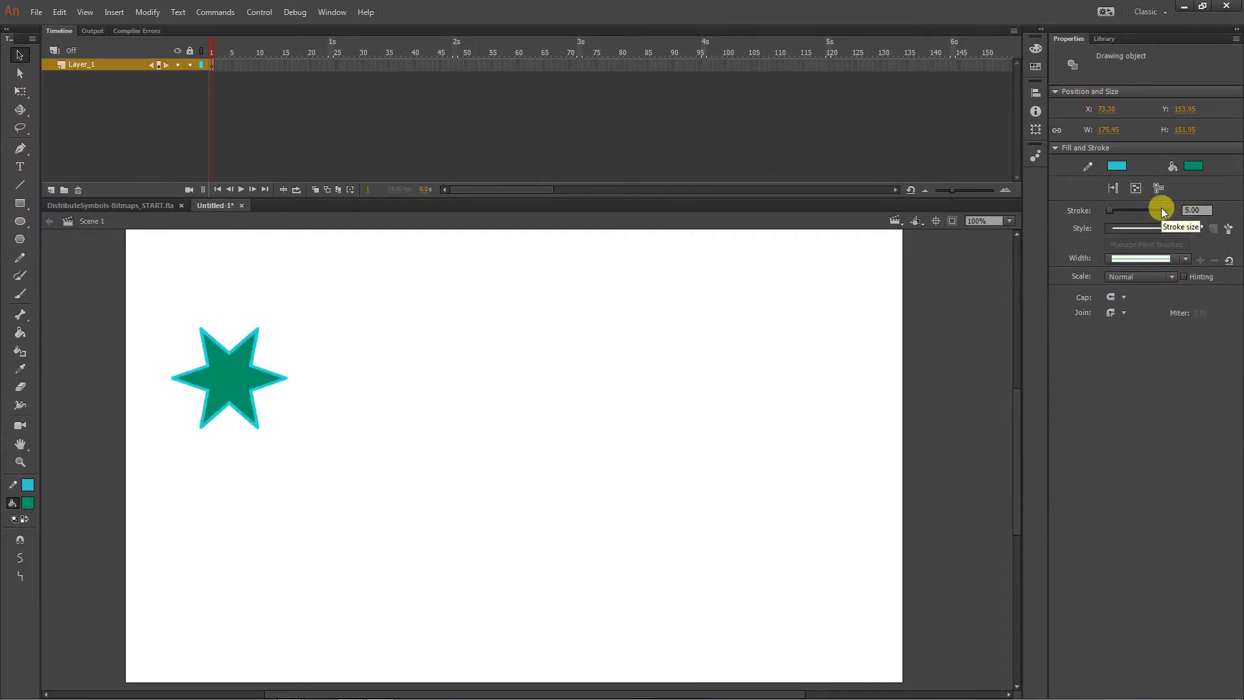
{"action": "left_click", "coordinate": [723, 457]}
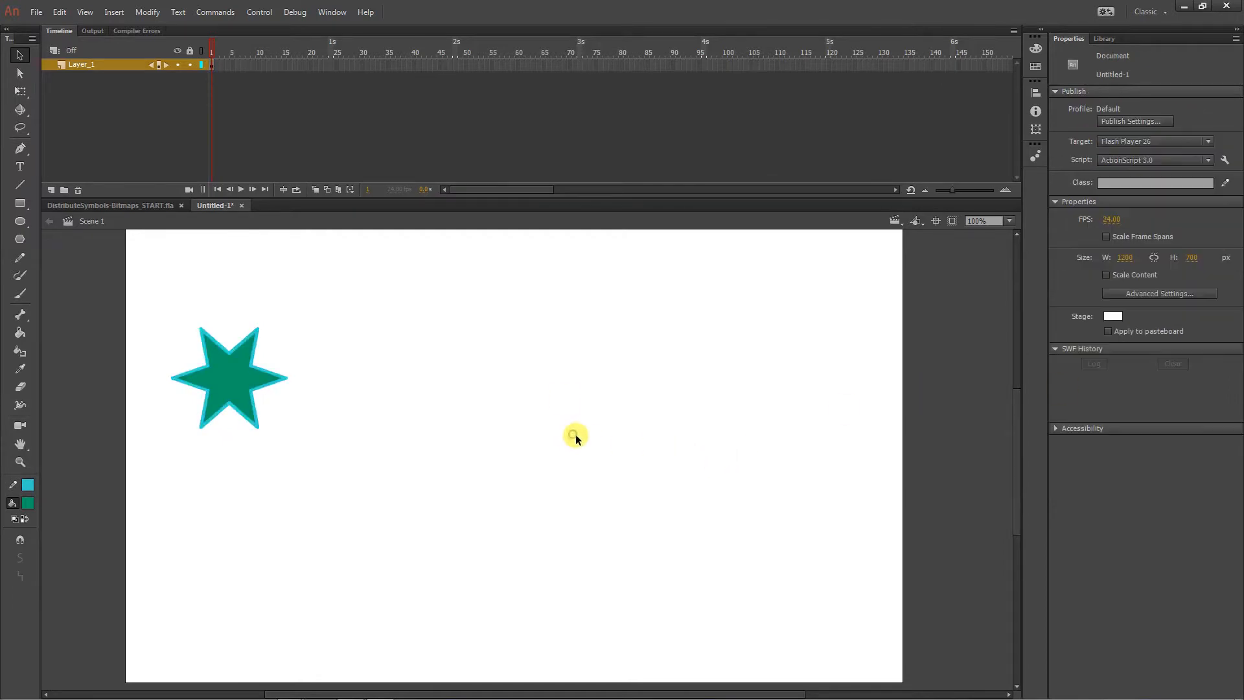
Step: Rotate the star with Free Transform until one of its points faces straight up
{"action": "left_click", "coordinate": [243, 375]}
{"action": "key", "text": "q"}
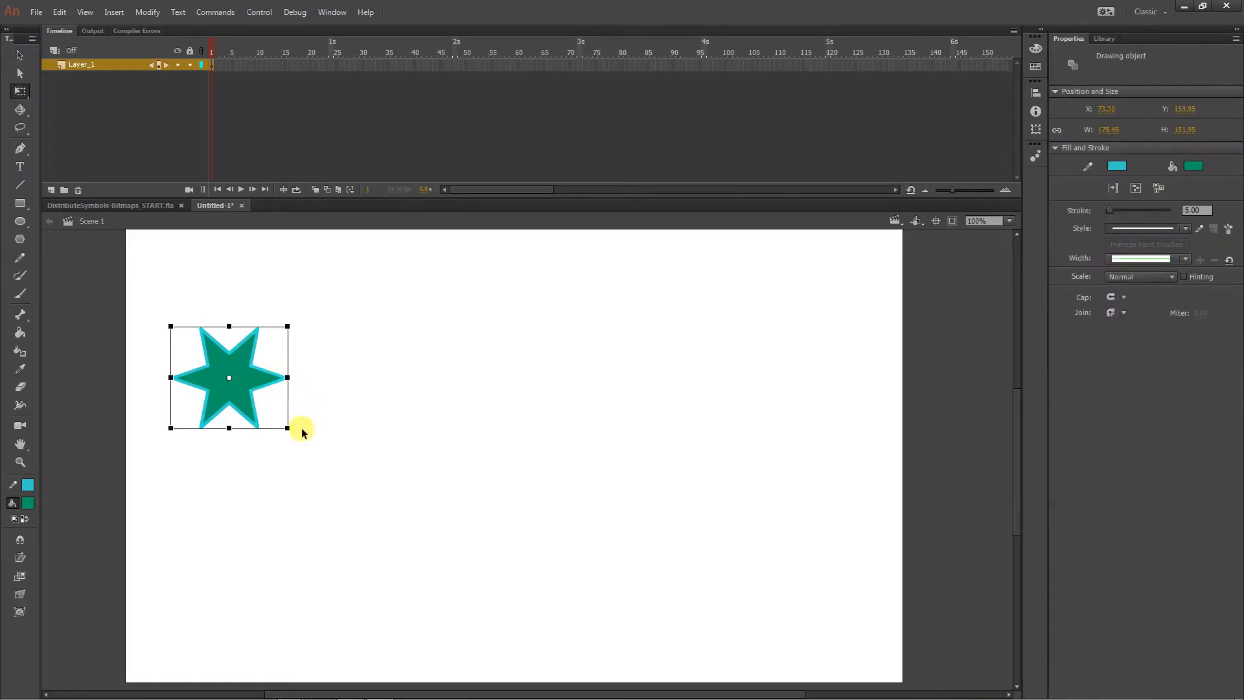
{"action": "left_click_drag", "start_coordinate": [295, 433], "coordinate": [191, 457]}
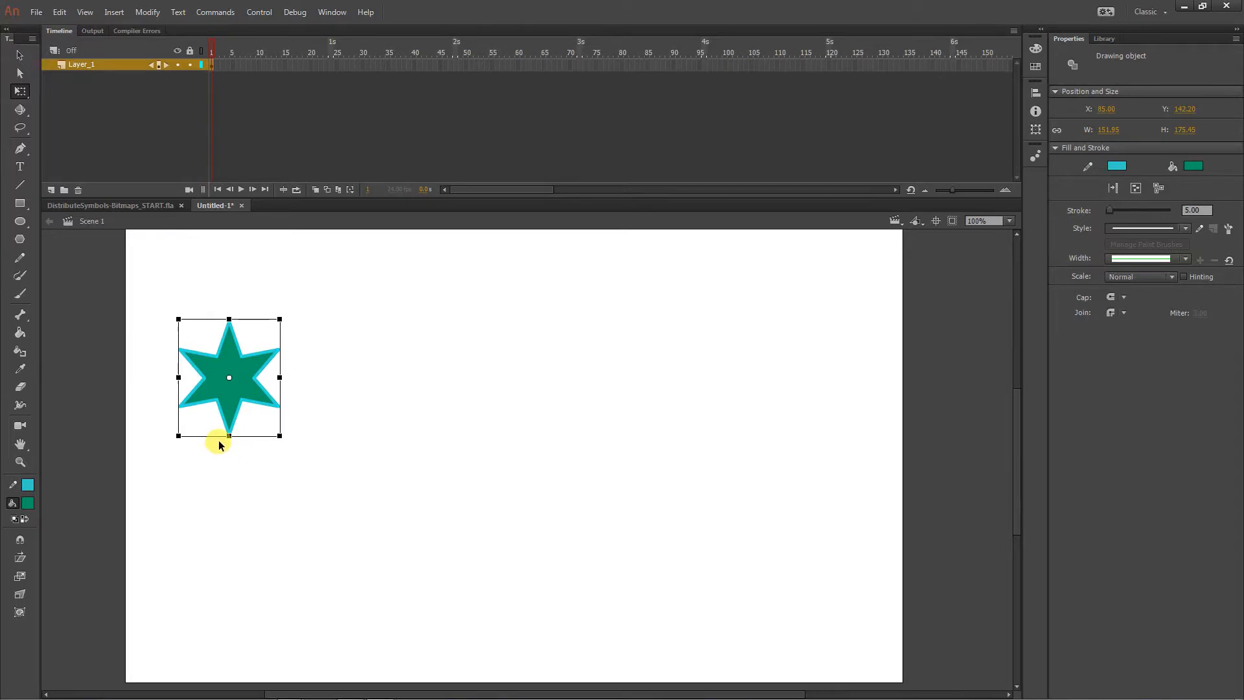
Step: Convert the star drawing to a movie clip symbol named star, leaving it deselected on the stage
{"action": "key", "text": "v"}
{"action": "right_click", "coordinate": [250, 372]}
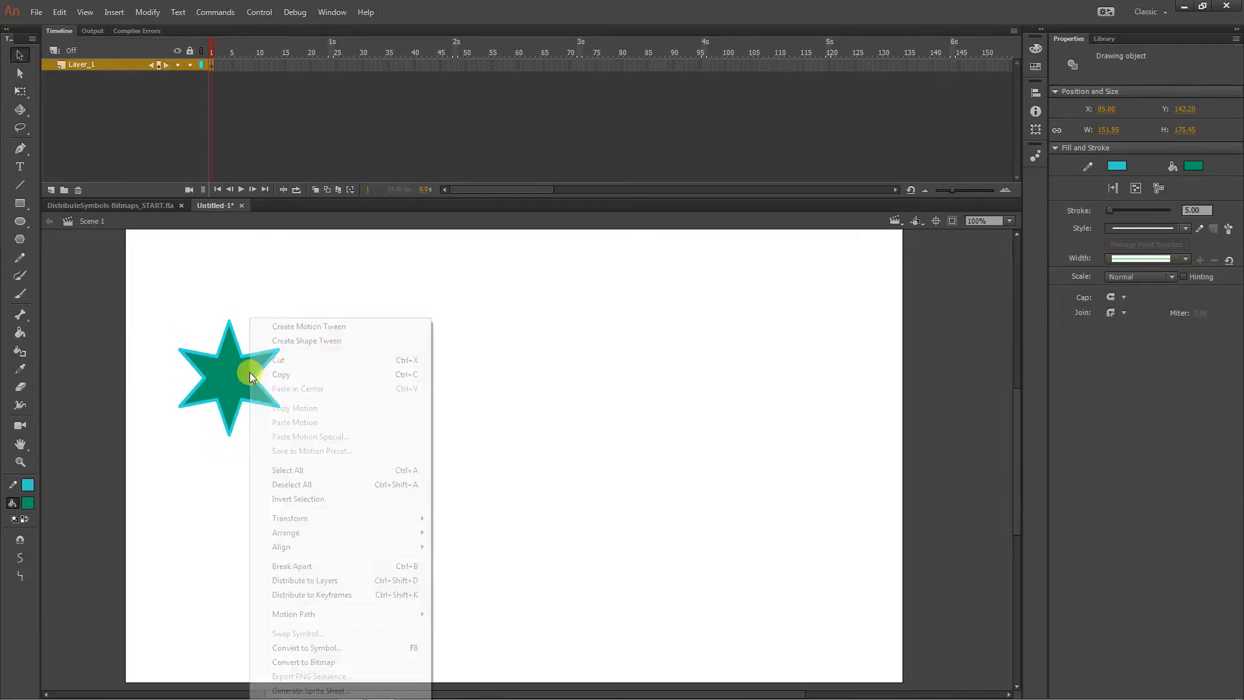
{"action": "left_click", "coordinate": [354, 648]}
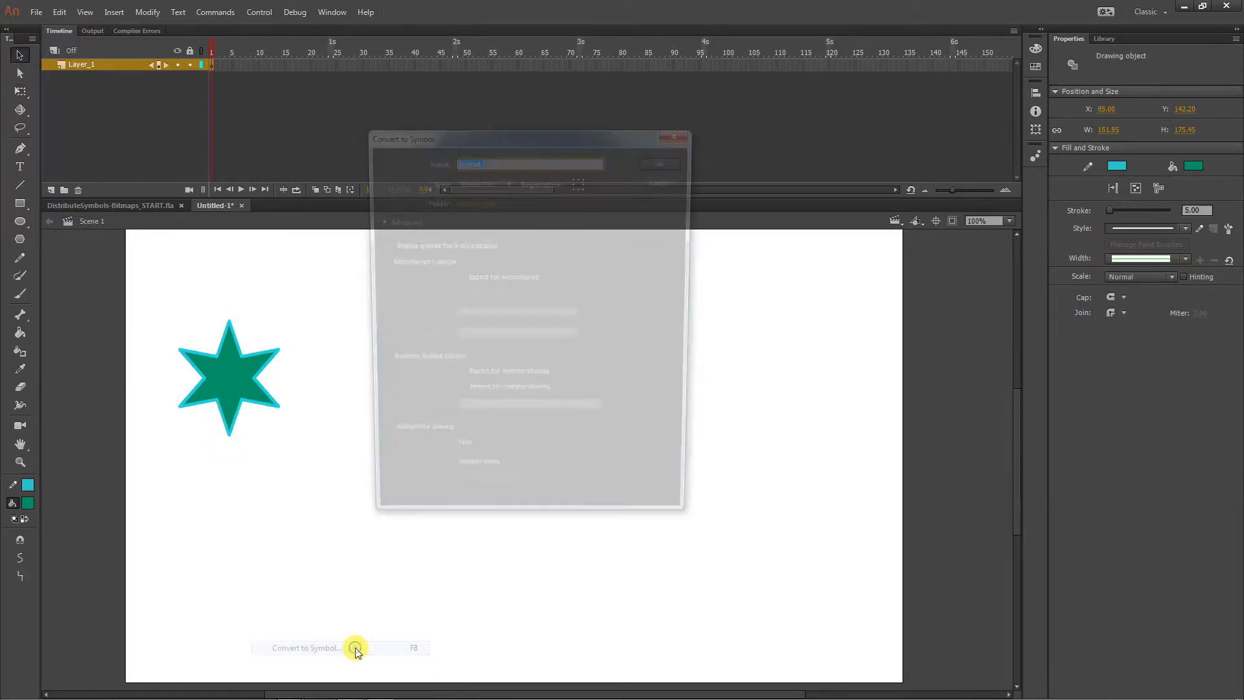
{"action": "left_click", "coordinate": [388, 221]}
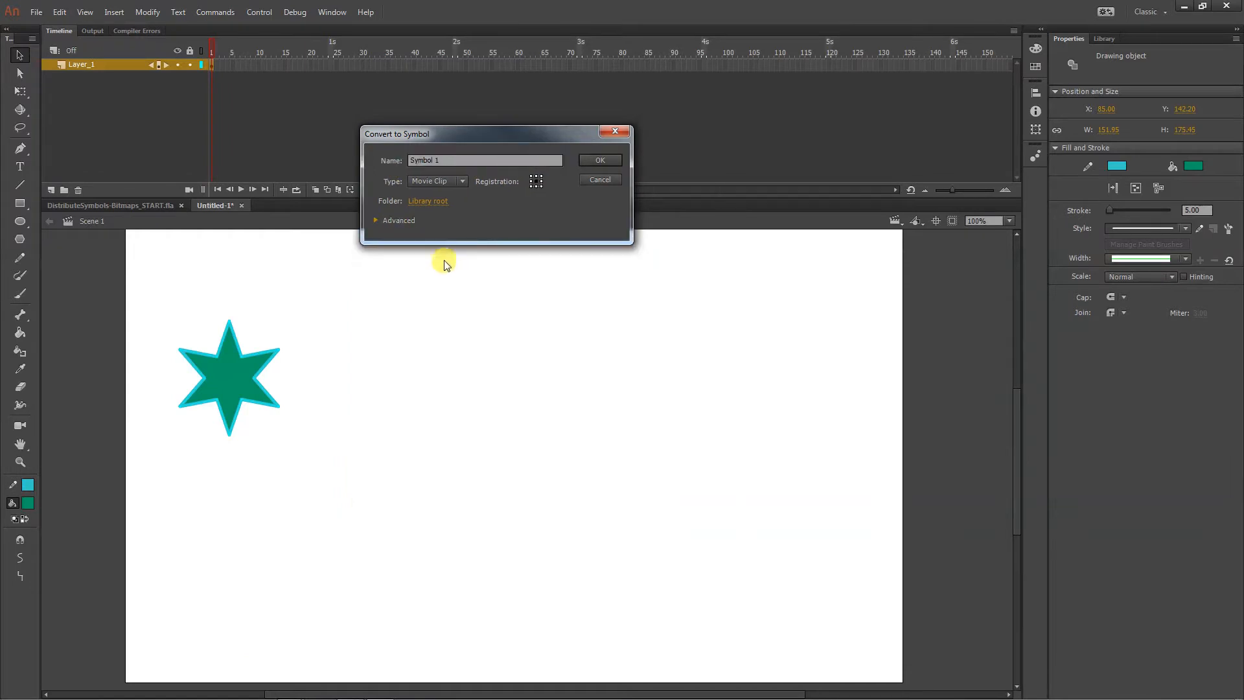
{"action": "left_click_drag", "start_coordinate": [433, 136], "coordinate": [503, 250]}
{"action": "left_click", "coordinate": [518, 272]}
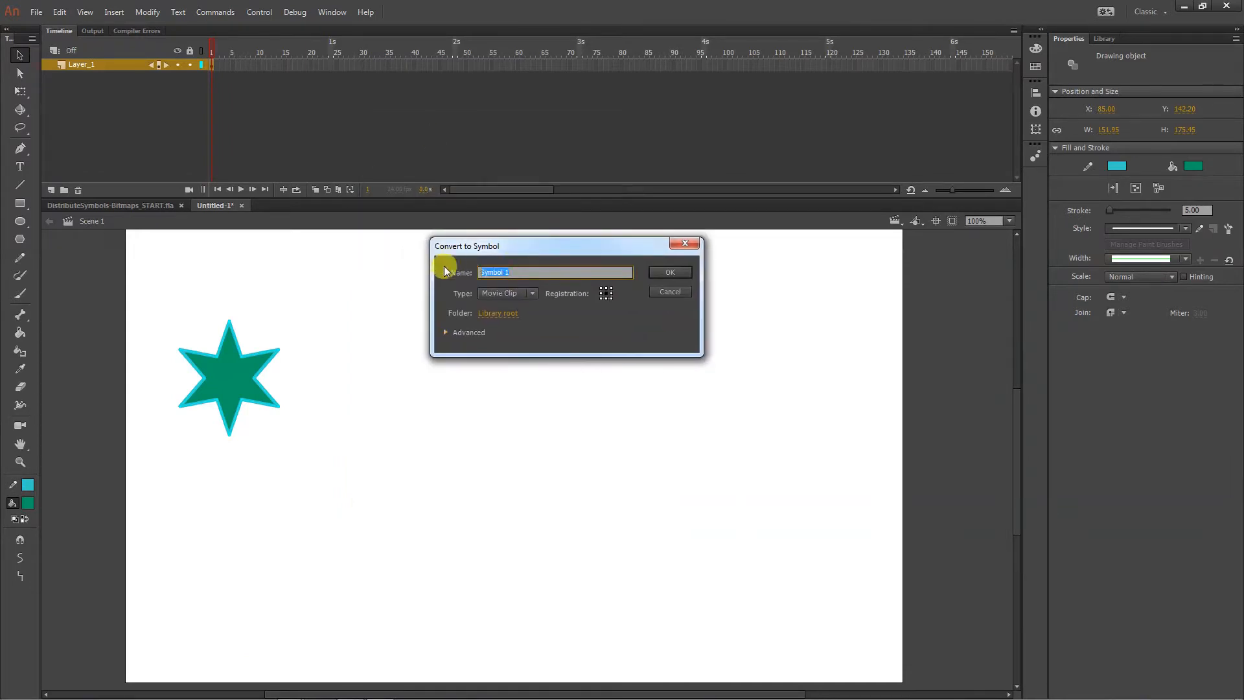
{"action": "type", "text": "dtar"}
{"action": "key", "text": "BackSpace"}
{"action": "key", "text": "BackSpace"}
{"action": "key", "text": "BackSpace"}
{"action": "key", "text": "BackSpace"}
{"action": "type", "text": "star"}
{"action": "left_click", "coordinate": [670, 273]}
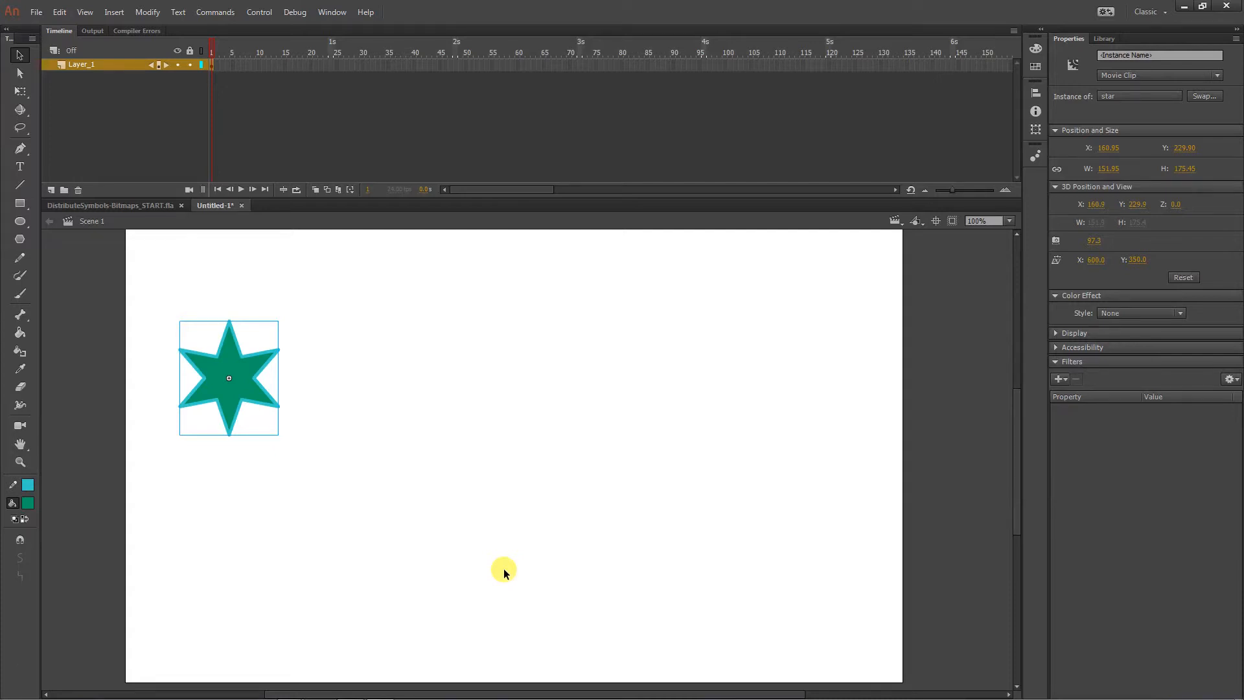
{"action": "left_click", "coordinate": [501, 528]}
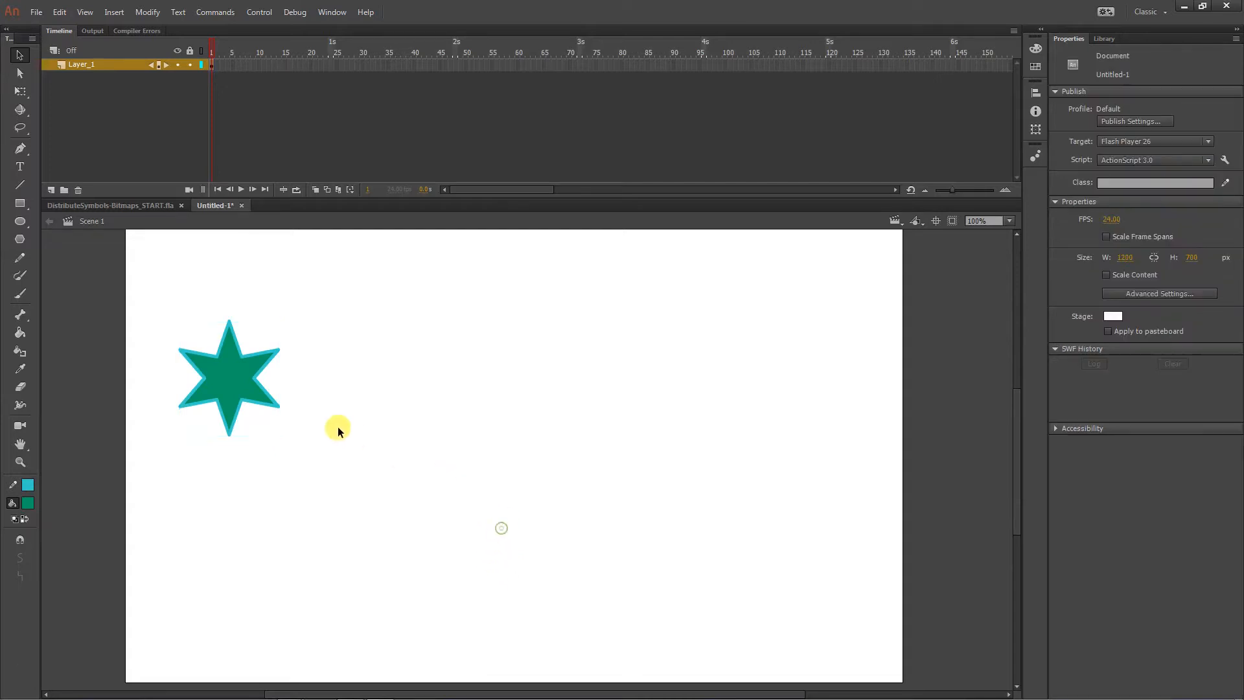
Step: Open the star symbol for editing, move its artwork away from the registration point, and return to Scene 1
{"action": "left_click", "coordinate": [241, 384]}
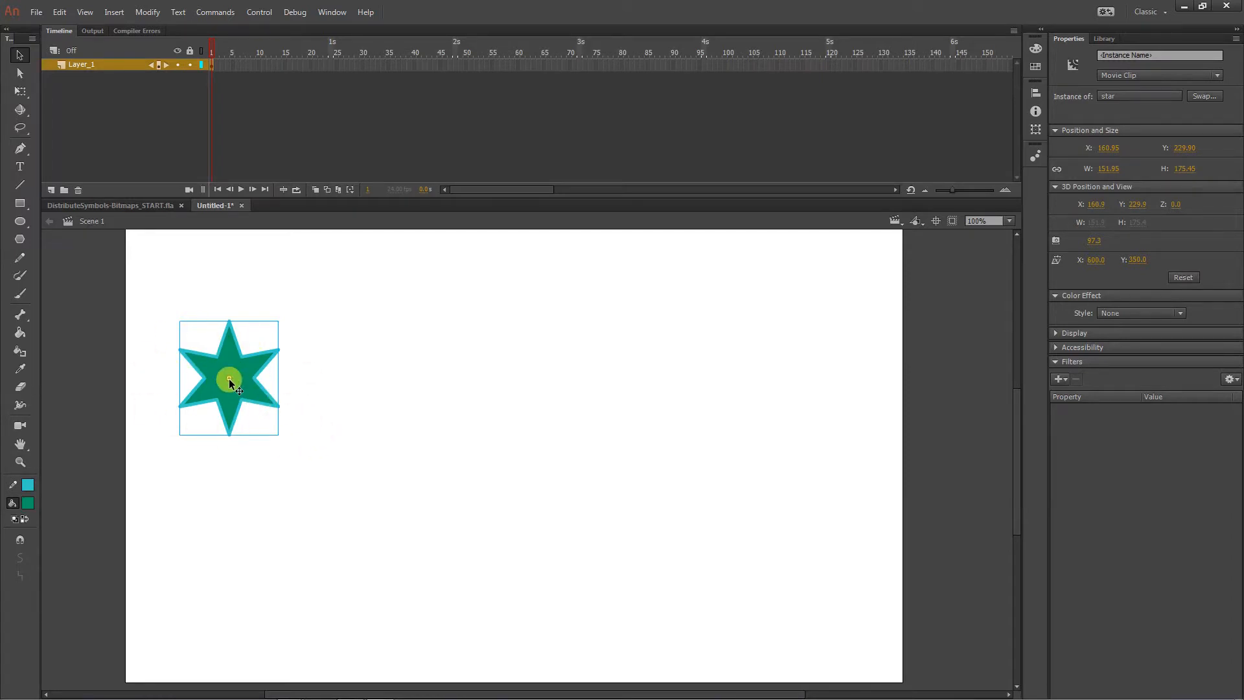
{"action": "double_click", "coordinate": [244, 366]}
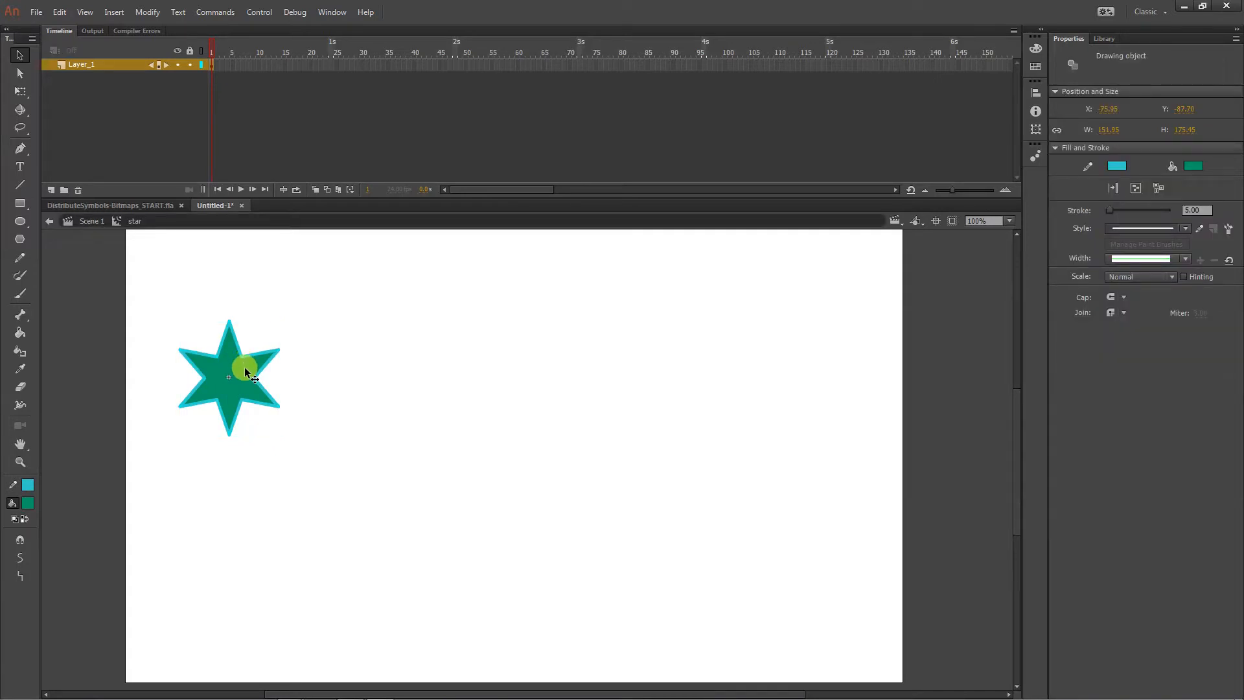
{"action": "left_click_drag", "start_coordinate": [245, 368], "coordinate": [361, 409]}
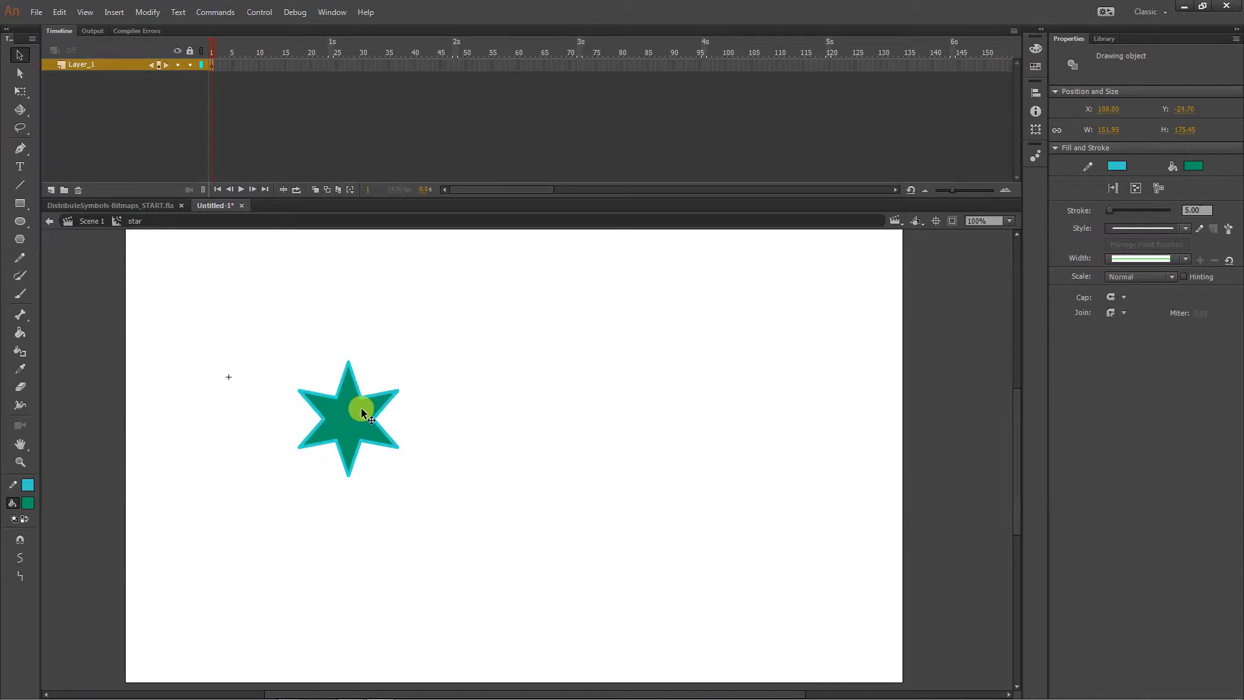
{"action": "left_click", "coordinate": [50, 225]}
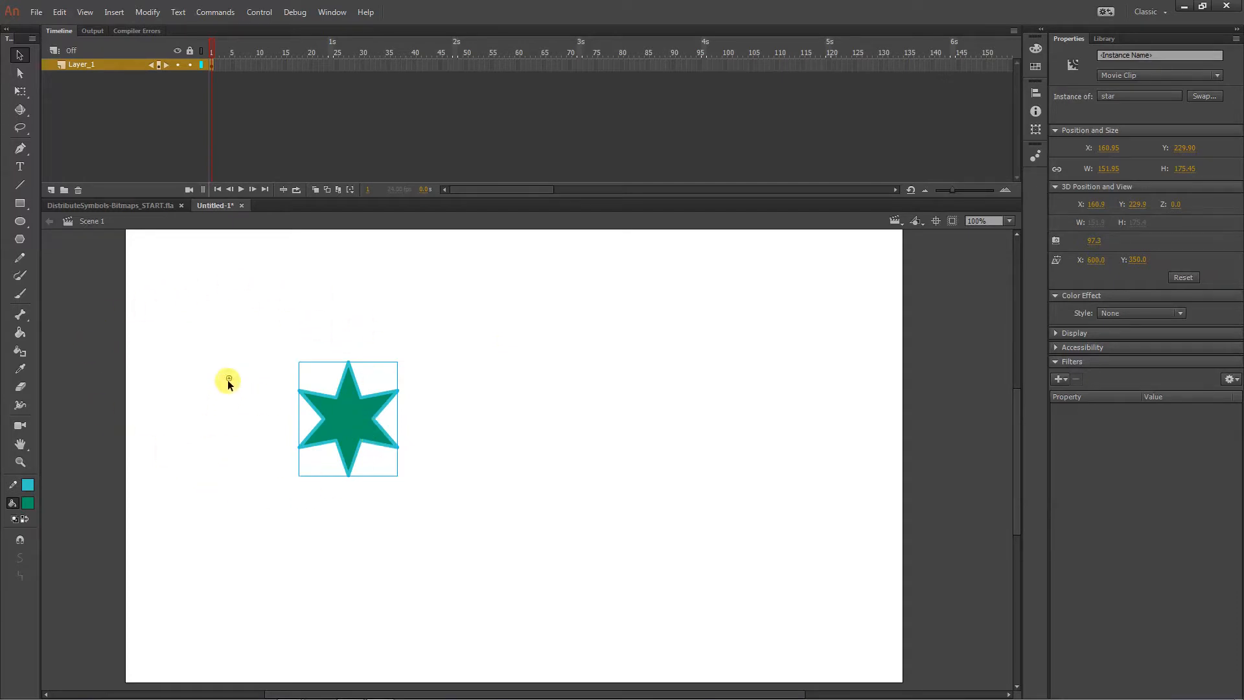
Step: Move the star artwork back over the symbol's registration point, undo the artwork moves, and return to Scene 1
{"action": "double_click", "coordinate": [351, 418]}
{"action": "left_click_drag", "start_coordinate": [364, 431], "coordinate": [248, 394]}
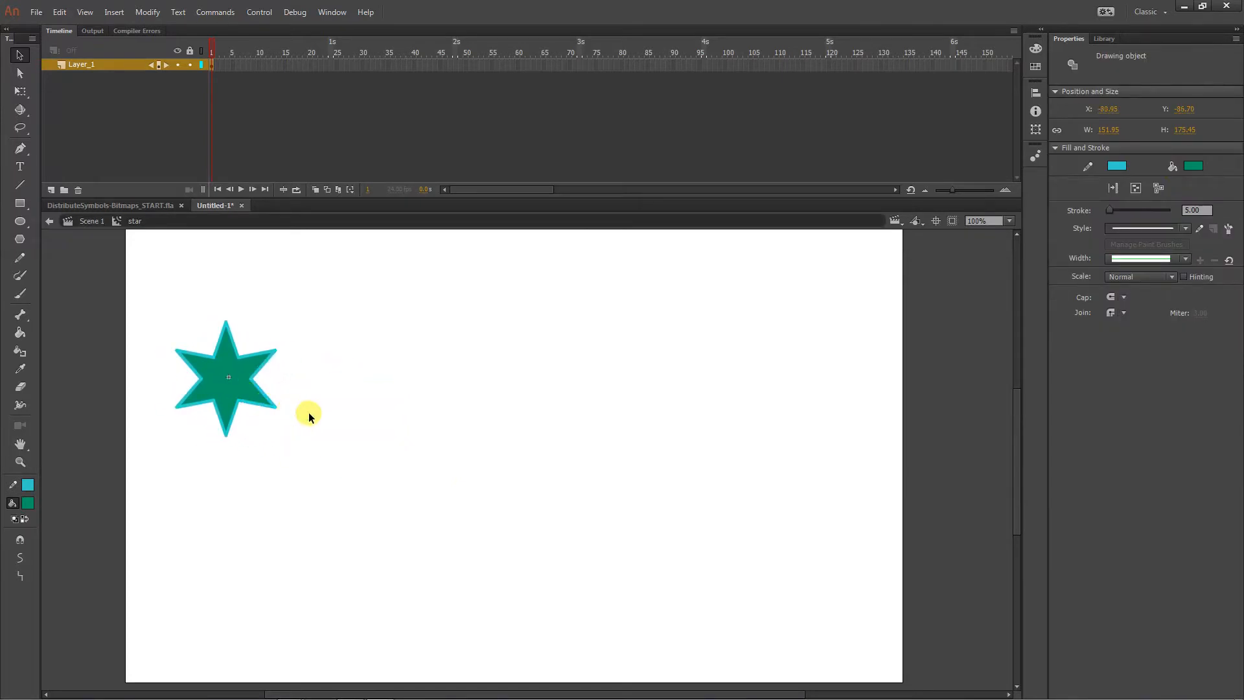
{"action": "key", "text": "ctrl+z"}
{"action": "key", "text": "ctrl+z"}
{"action": "key", "text": "ctrl+z"}
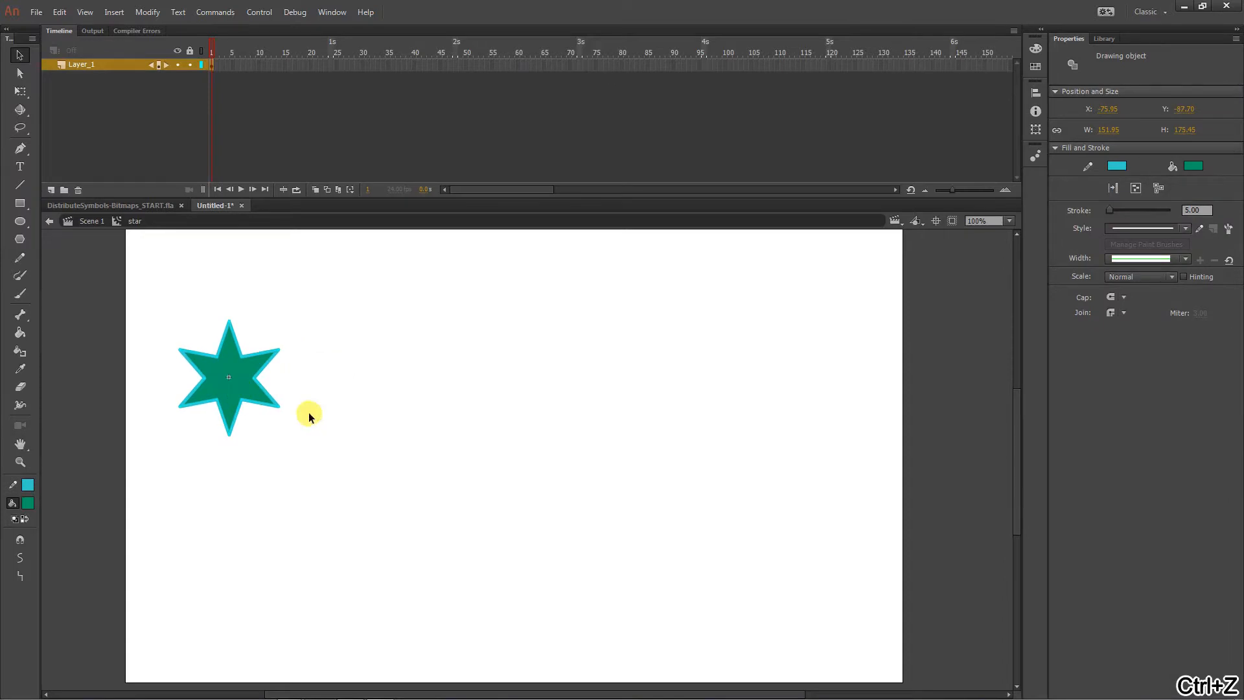
{"action": "left_click", "coordinate": [83, 221]}
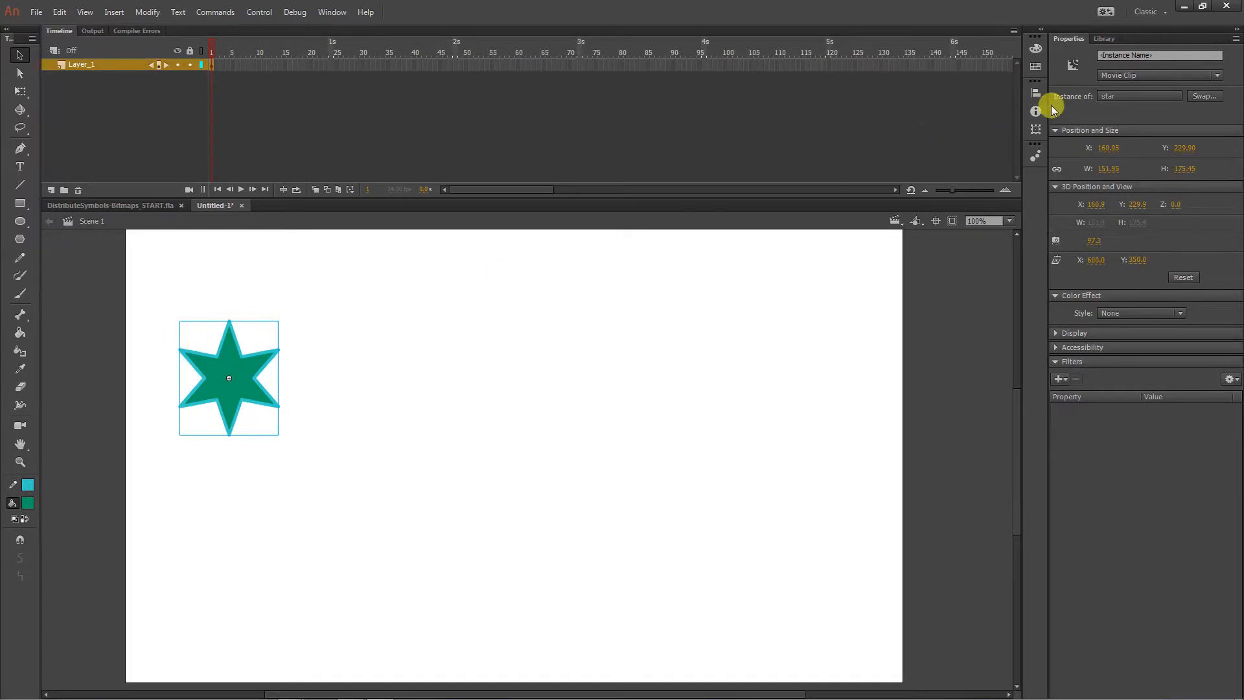
Step: Shorten the timeline area and extend Layer_1 by inserting a frame at frame 48, the two-second mark
{"action": "left_click", "coordinate": [208, 65]}
{"action": "left_click_drag", "start_coordinate": [300, 190], "coordinate": [298, 150]}
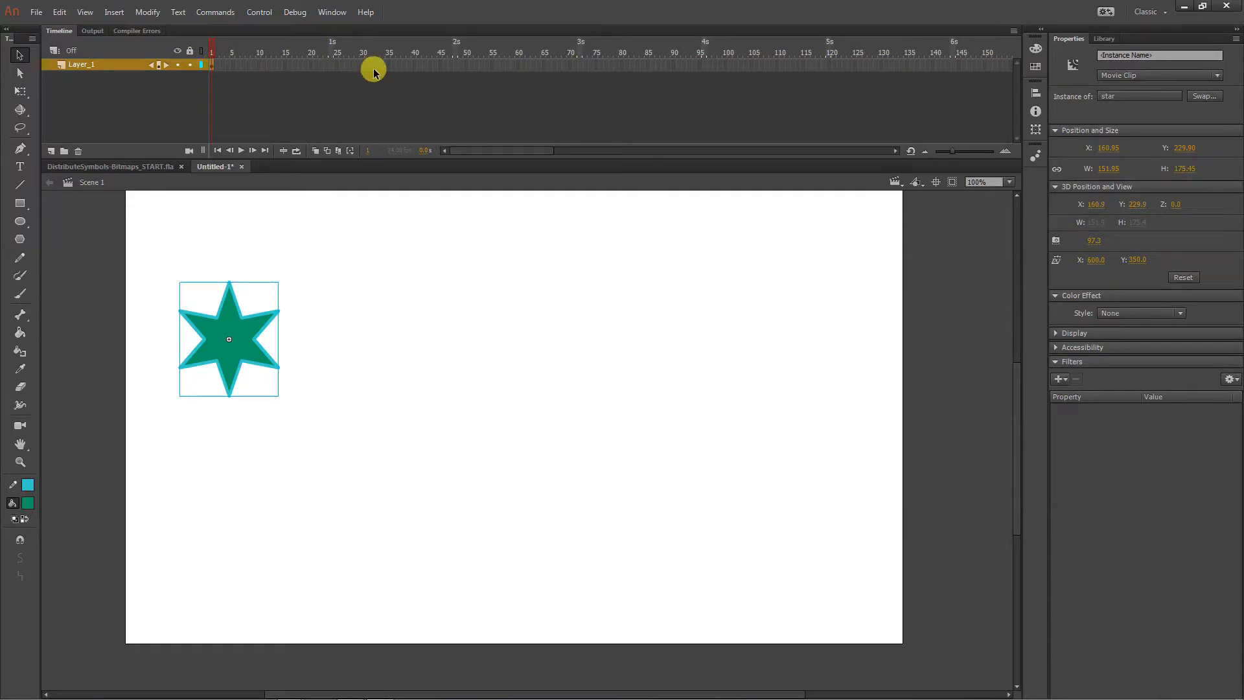
{"action": "left_click", "coordinate": [455, 64]}
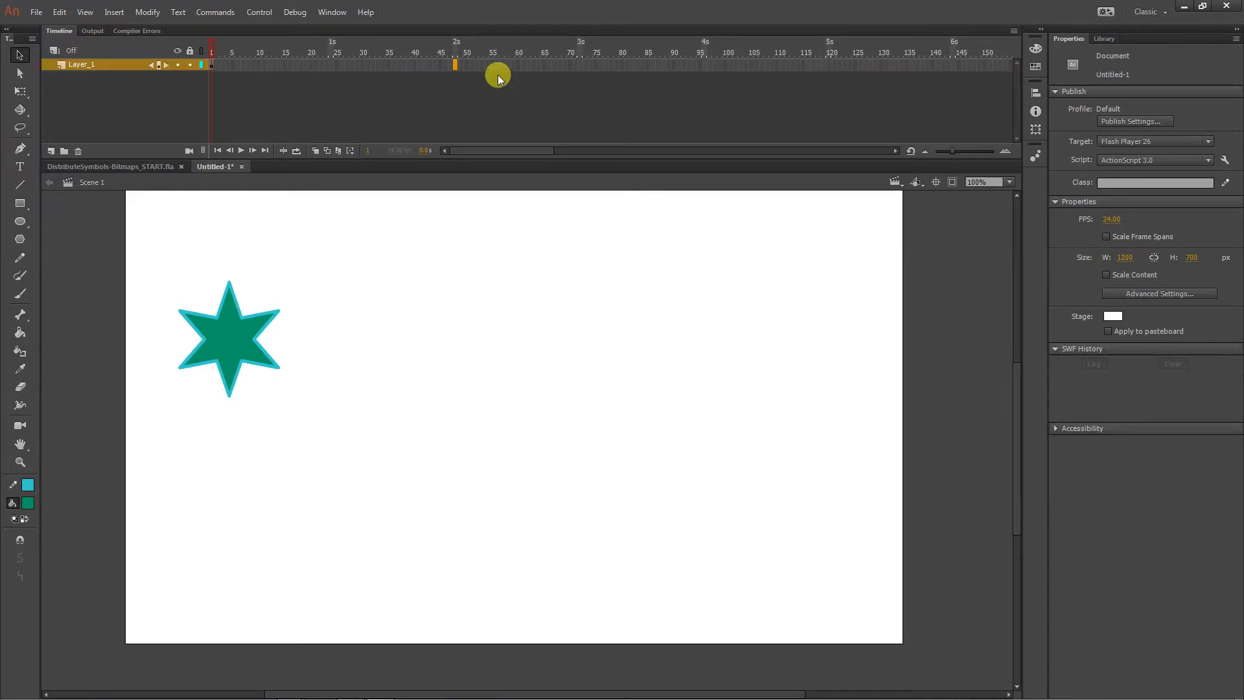
{"action": "right_click", "coordinate": [455, 67]}
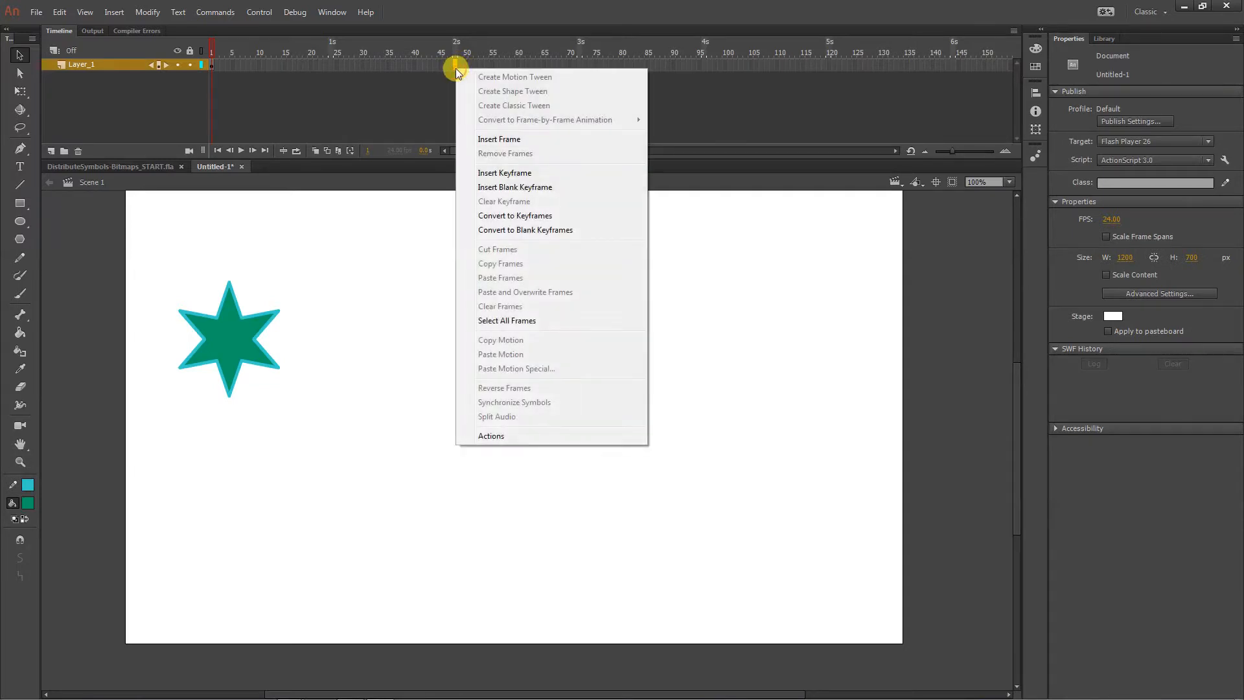
{"action": "left_click", "coordinate": [497, 140]}
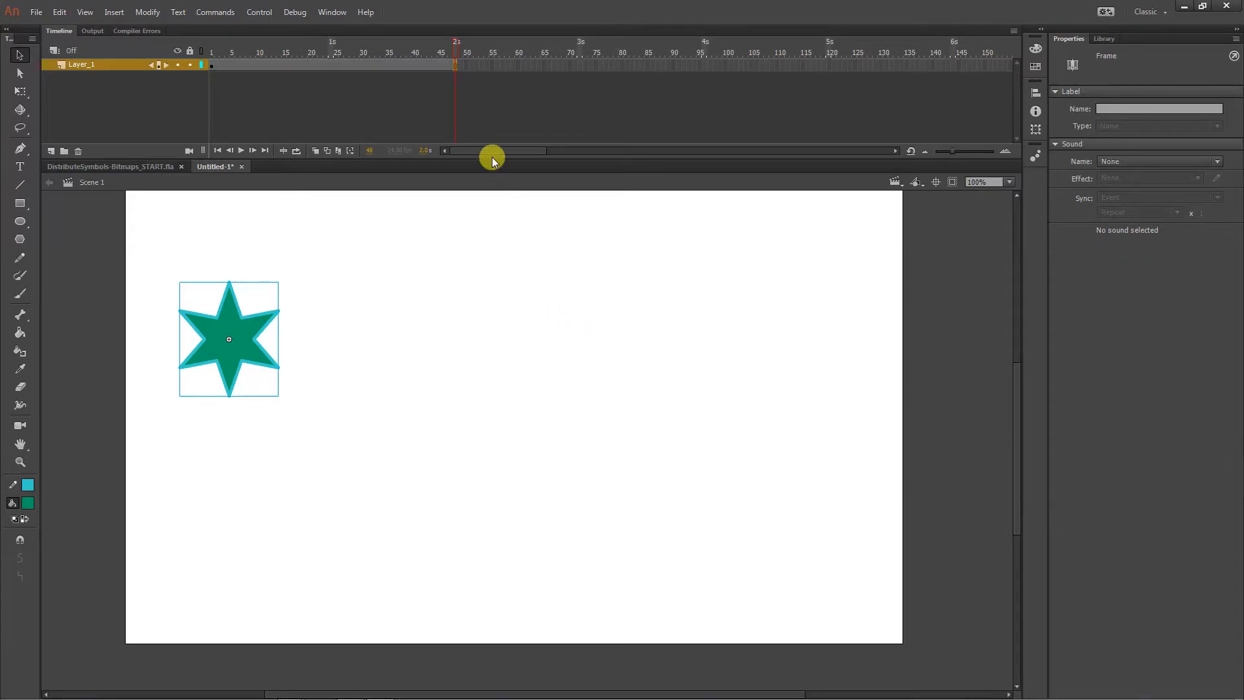
Step: Scrub through the extended timeline and play it from frame 1
{"action": "mouse_move", "coordinate": [283, 49]}
{"action": "left_mouse_down"}
{"action": "mouse_move", "coordinate": [187, 47]}
{"action": "mouse_move", "coordinate": [301, 52]}
{"action": "left_mouse_up"}
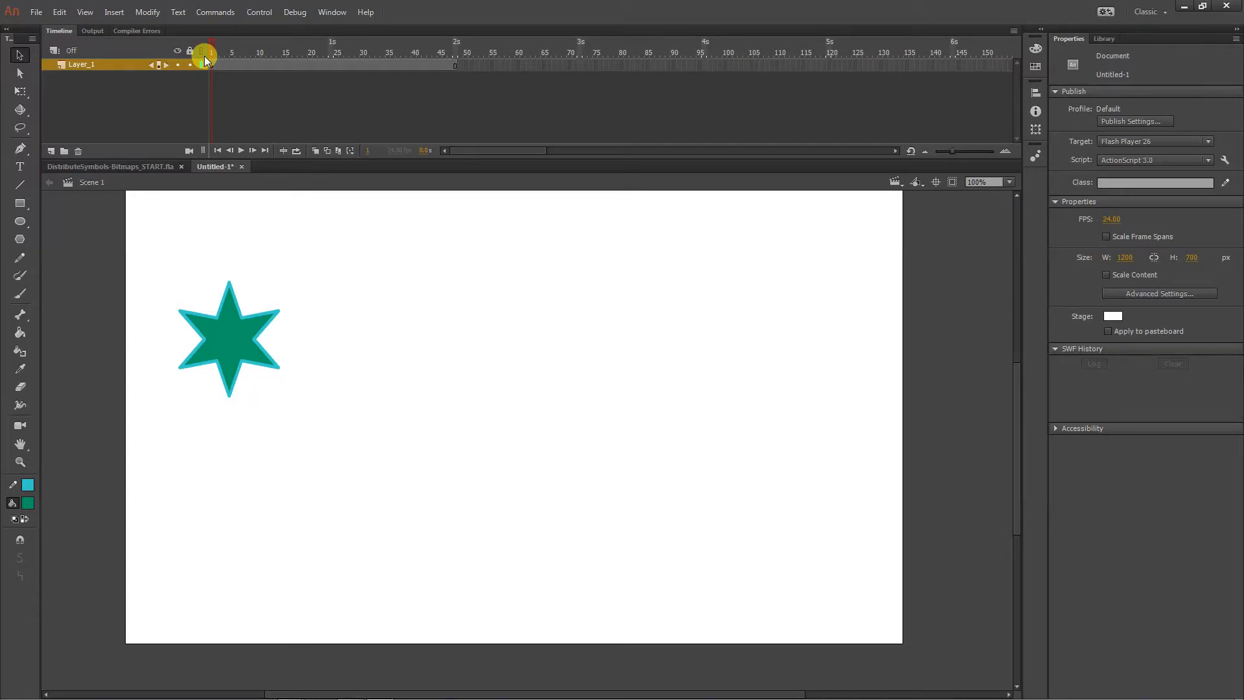
{"action": "left_click", "coordinate": [212, 64]}
{"action": "left_click", "coordinate": [240, 151]}
Step: Switch to the camera aperture image results in Chrome and begin a new search with "ke"
{"action": "mouse_move", "coordinate": [216, 697]}
{"action": "mouse_move", "coordinate": [293, 692]}
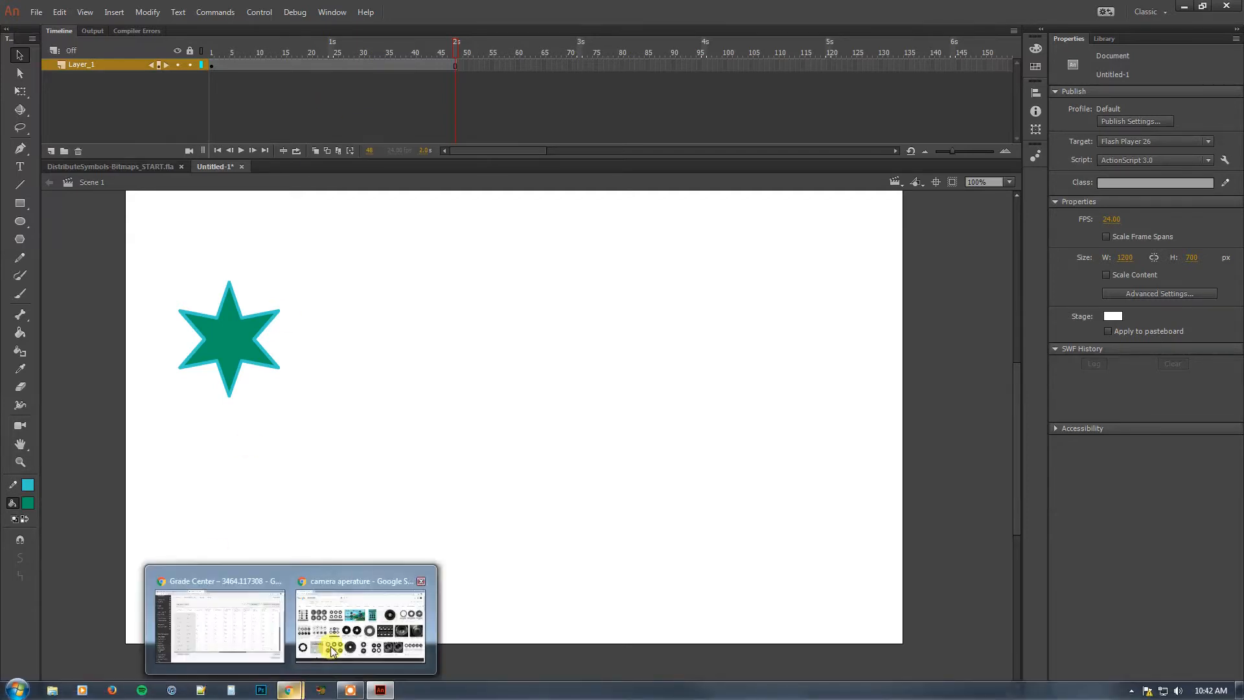
{"action": "left_click", "coordinate": [363, 632]}
{"action": "type", "text": "ke"}
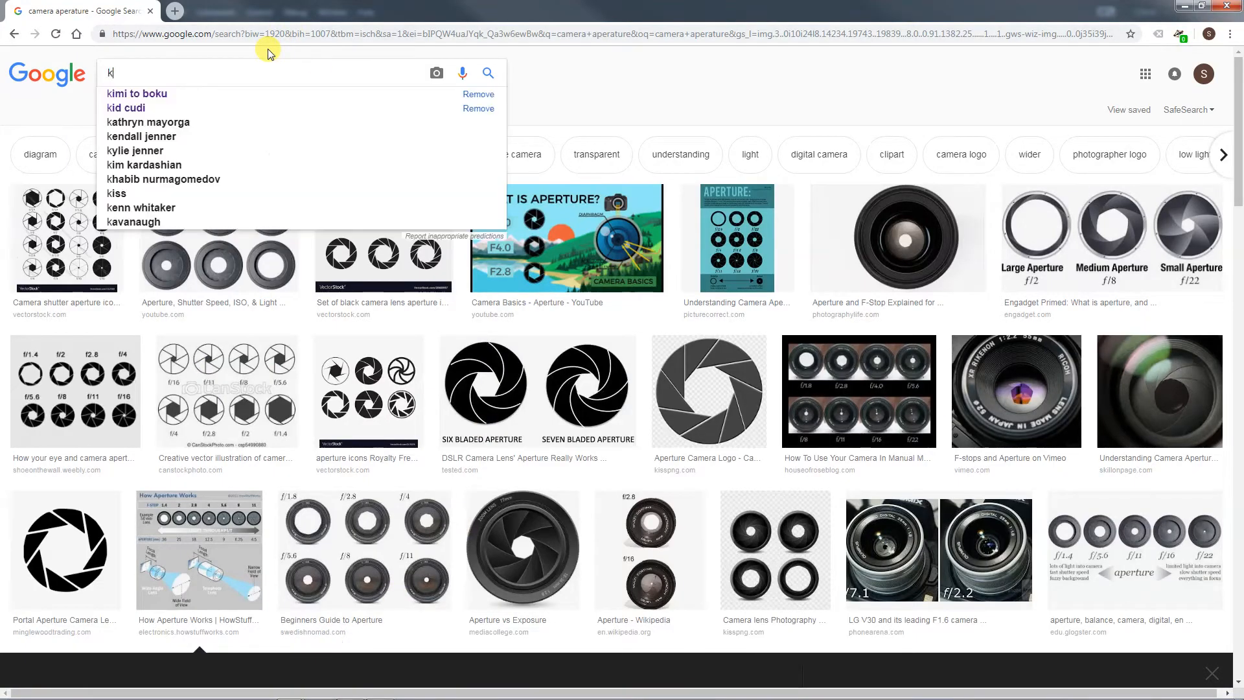